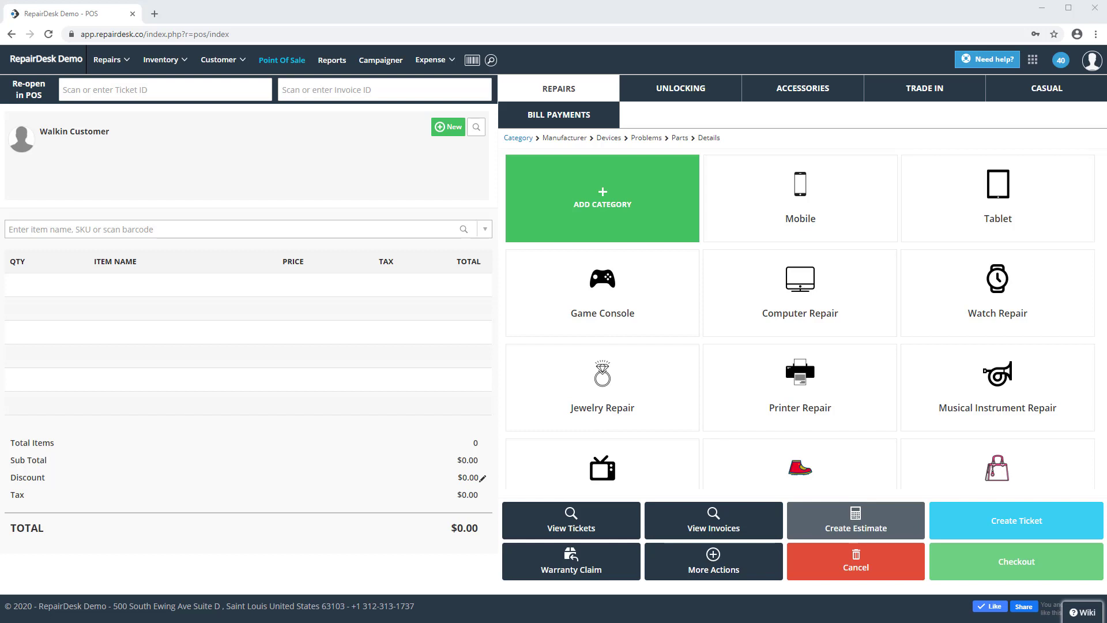
Step: In Store Settings, enable gift cards with a 3-year expiry and save the changes
left_click(1033, 59)
left_click(955, 98)
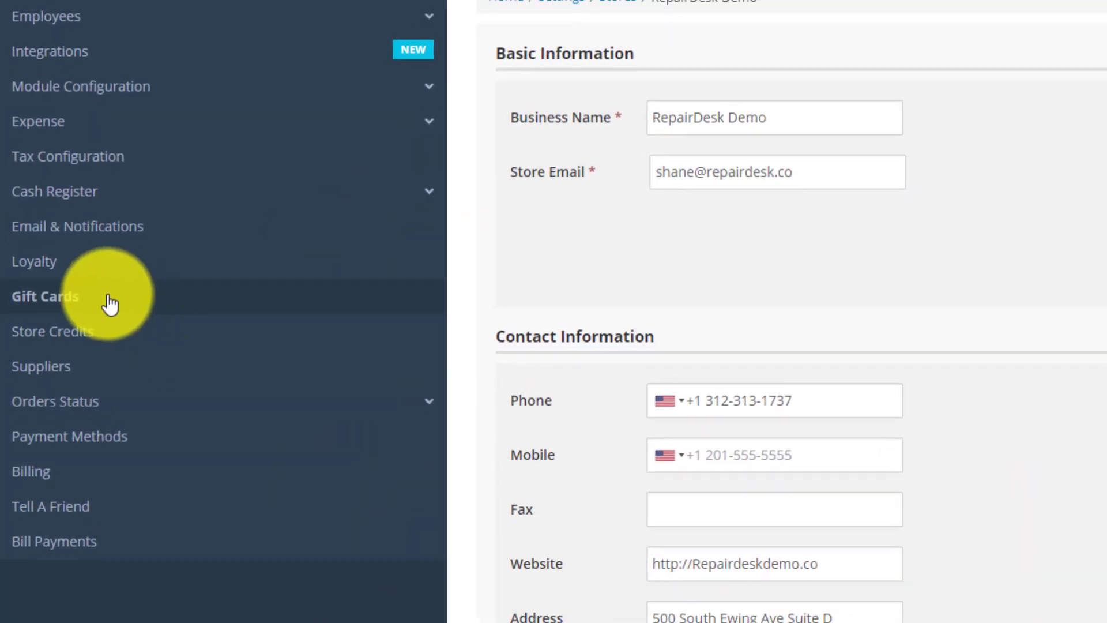
left_click(110, 304)
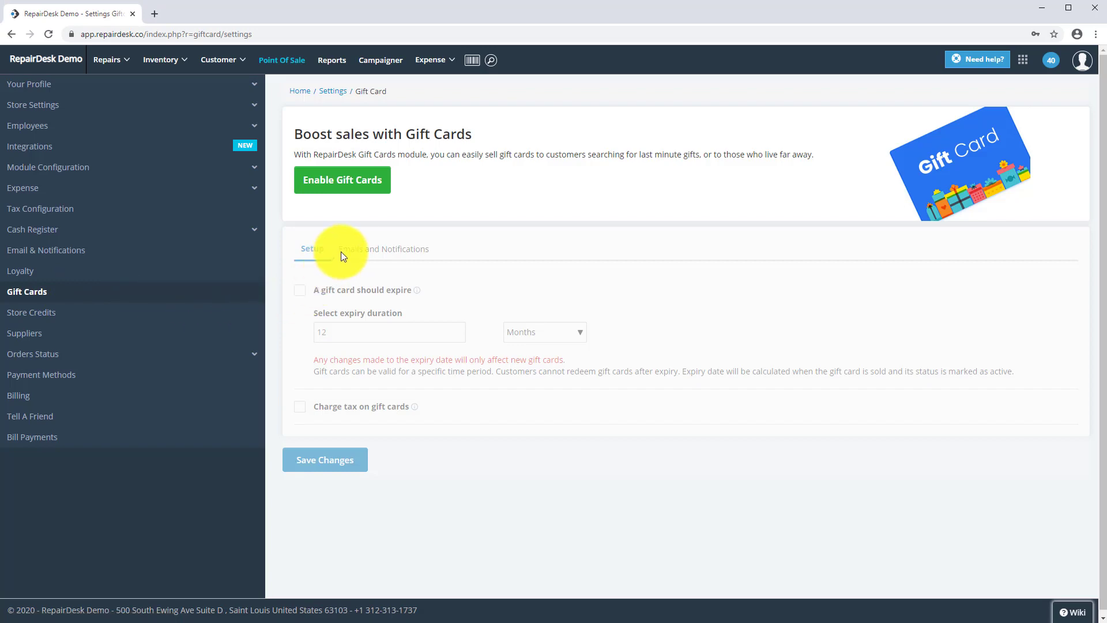
left_click(356, 182)
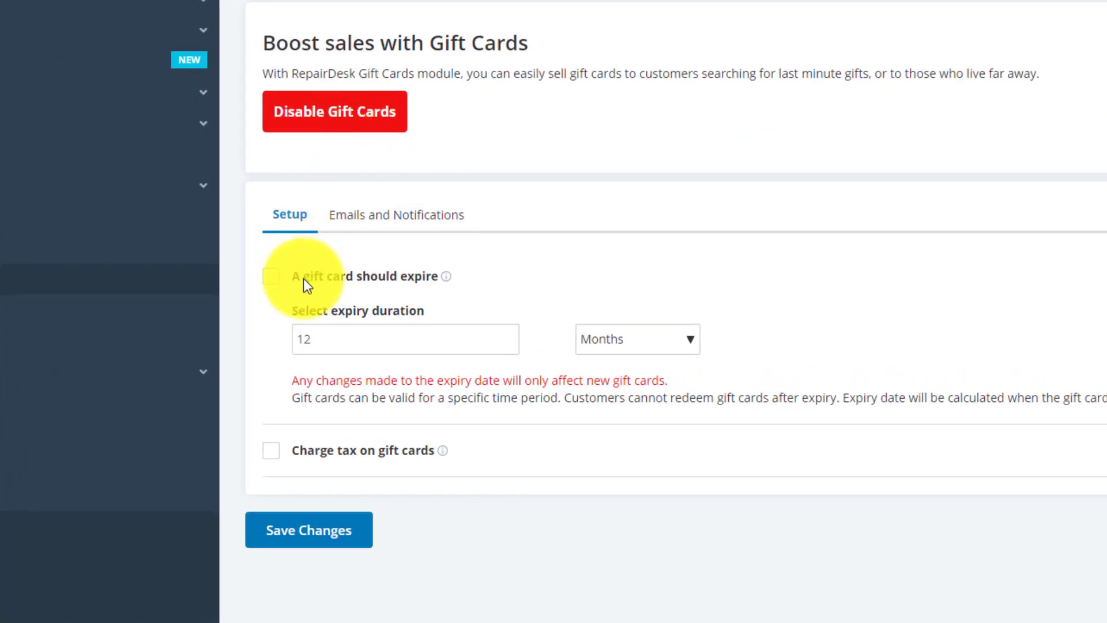
left_click(271, 278)
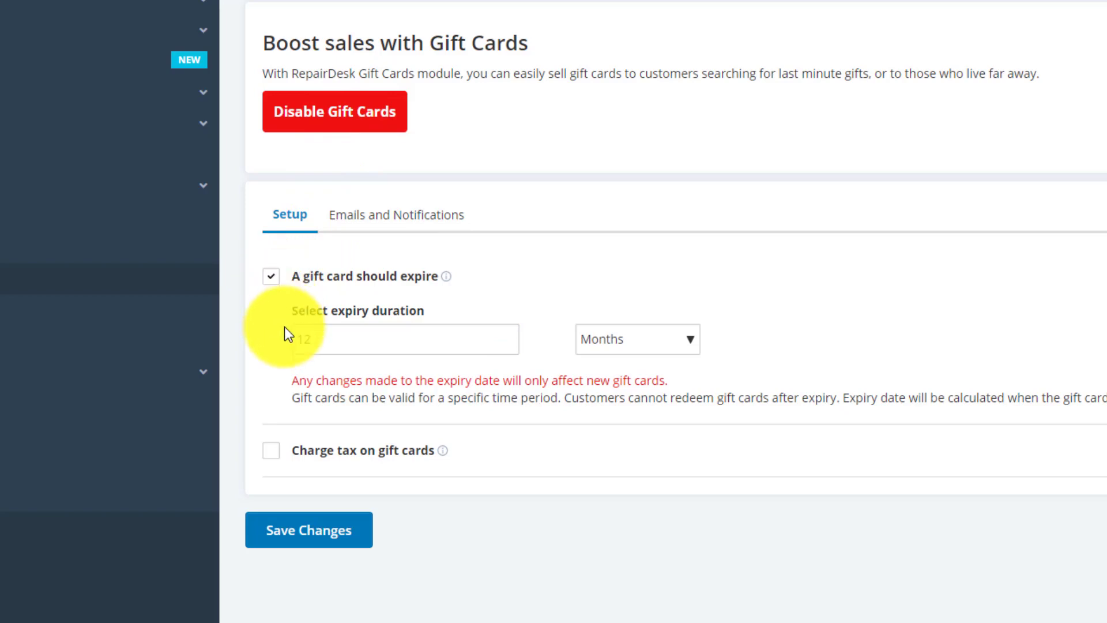
double_click(293, 340)
key("BackSpace")
type("3")
left_click(632, 344)
left_click(599, 398)
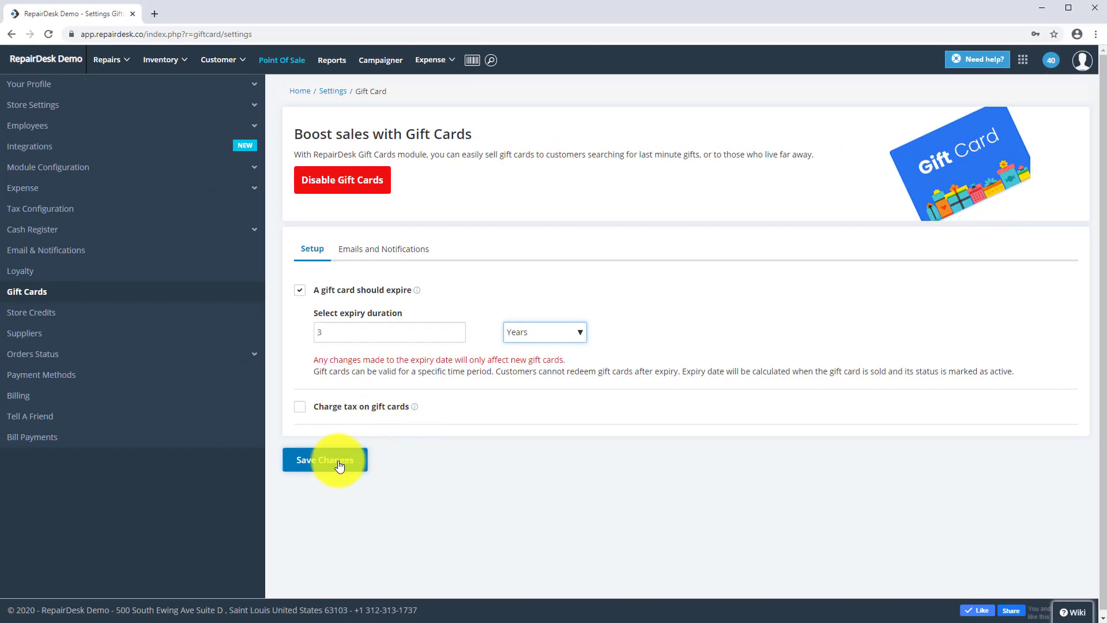
left_click(339, 466)
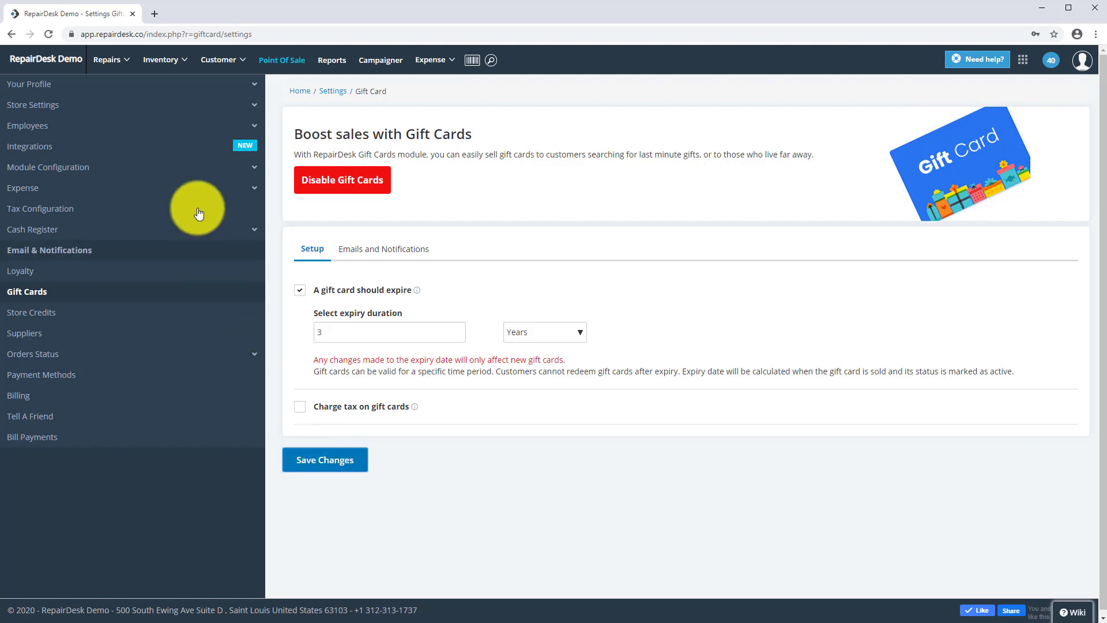
Step: Skip the shift prompt and save a $50.00 gift card under the physical card's scanned number
left_click(277, 62)
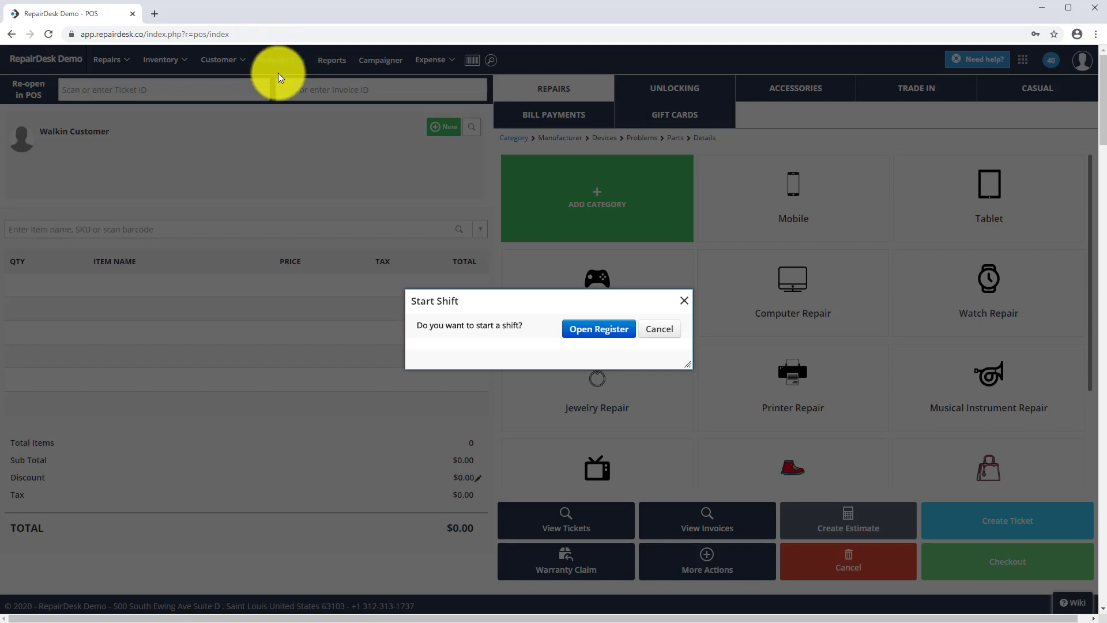
left_click(657, 329)
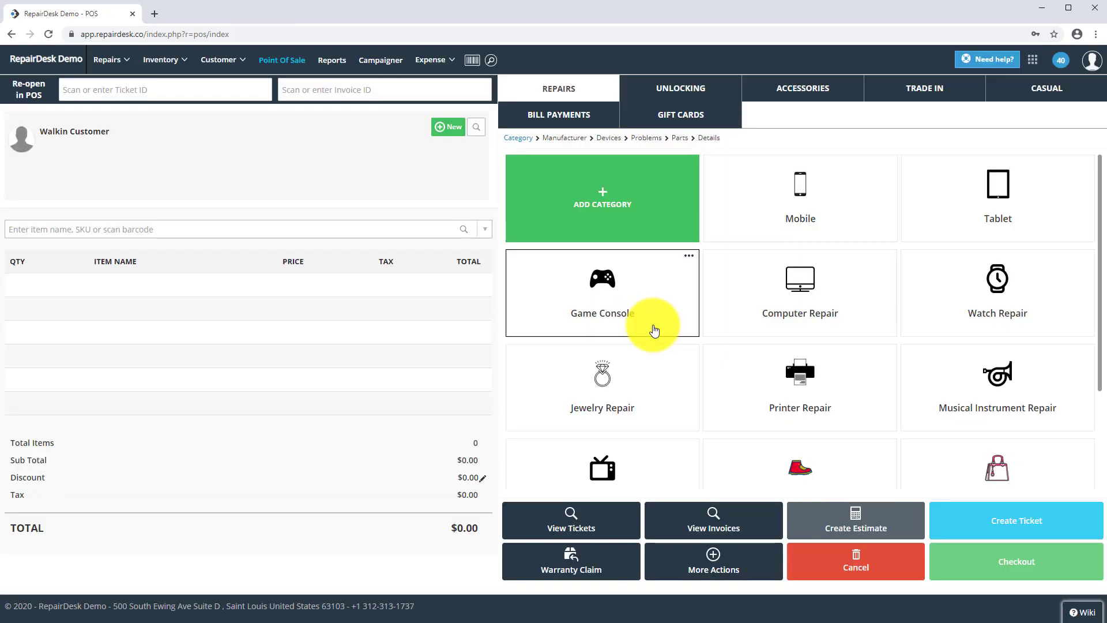
left_click(682, 117)
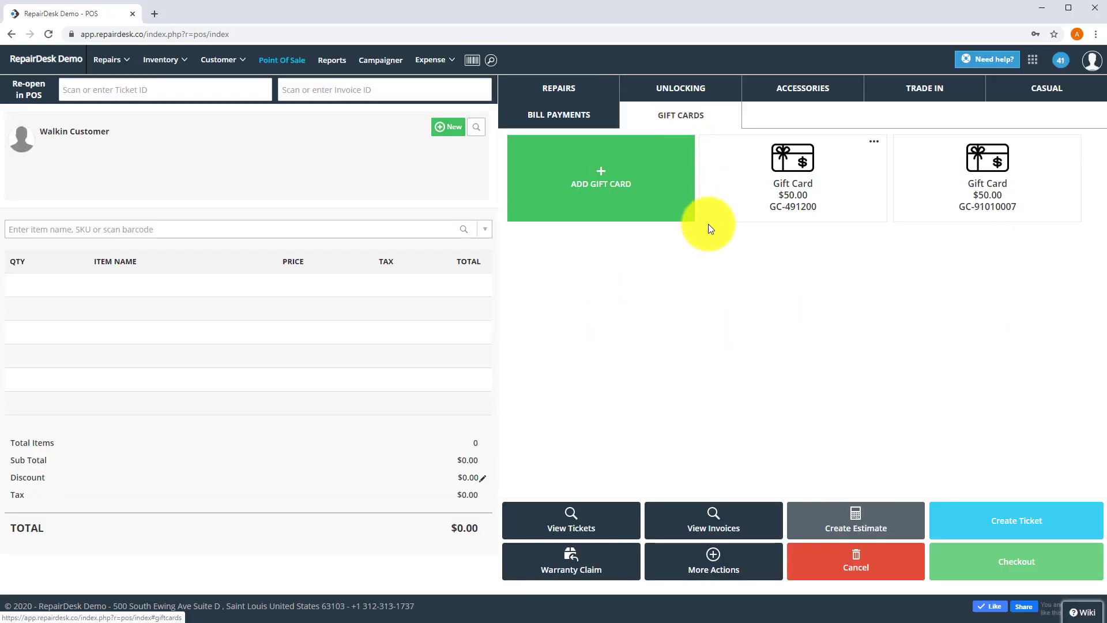
left_click(655, 215)
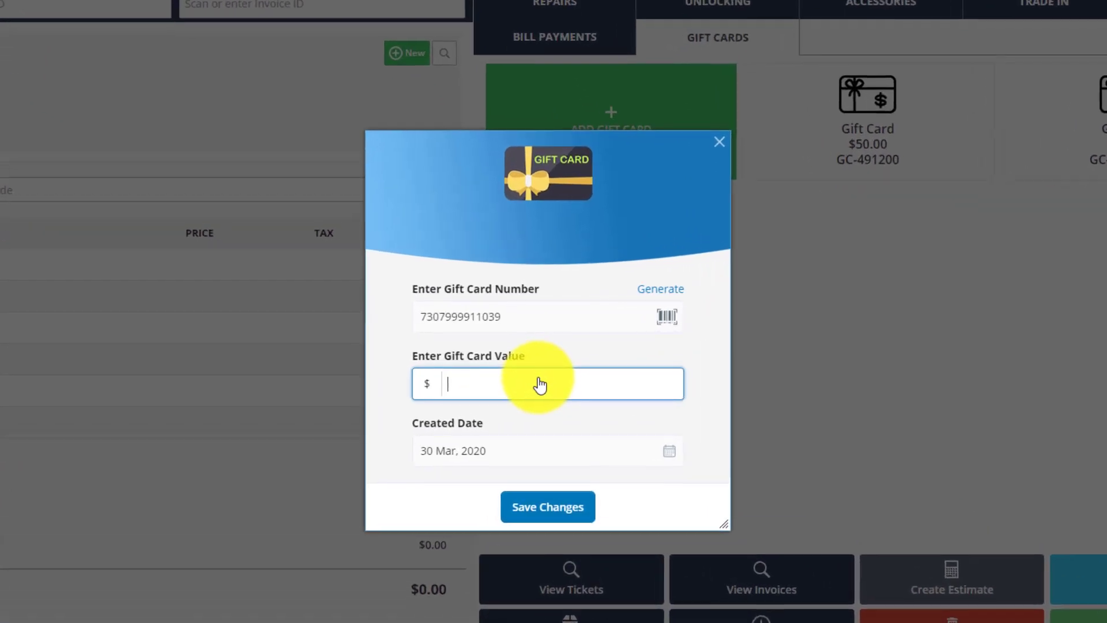
type("50.00")
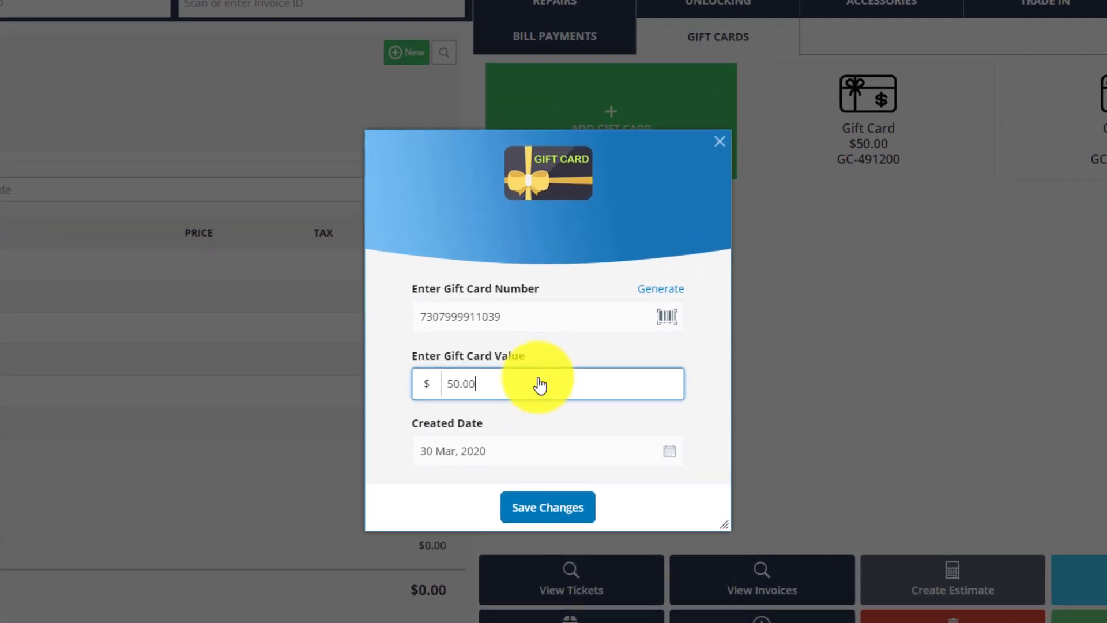
left_click(507, 317)
key("BackSpace")
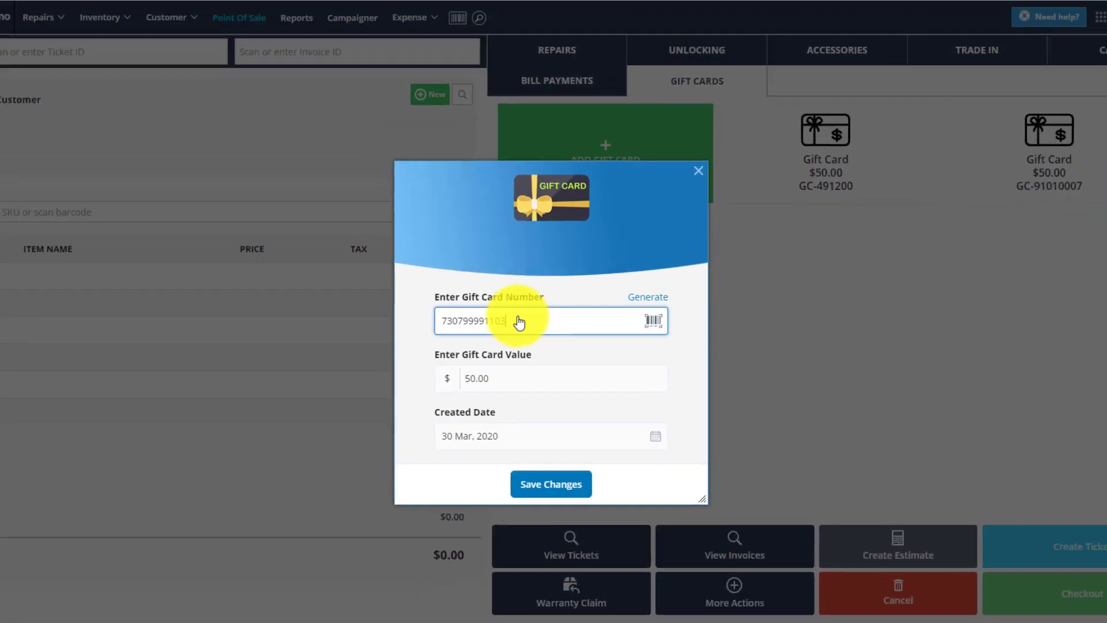
key("BackSpace")
key("BackSpace")
key("BackSpace")
key("BackSpace")
key("BackSpace")
key("BackSpace")
key("BackSpace")
key("BackSpace")
key("BackSpace")
key("BackSpace")
key("BackSpace")
key("BackSpace")
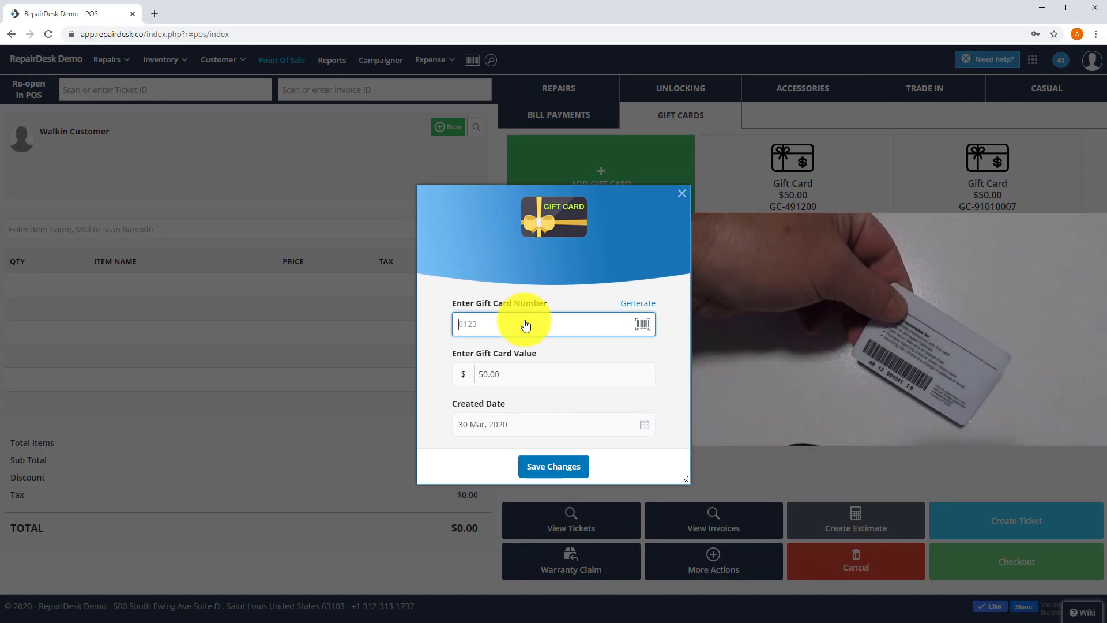
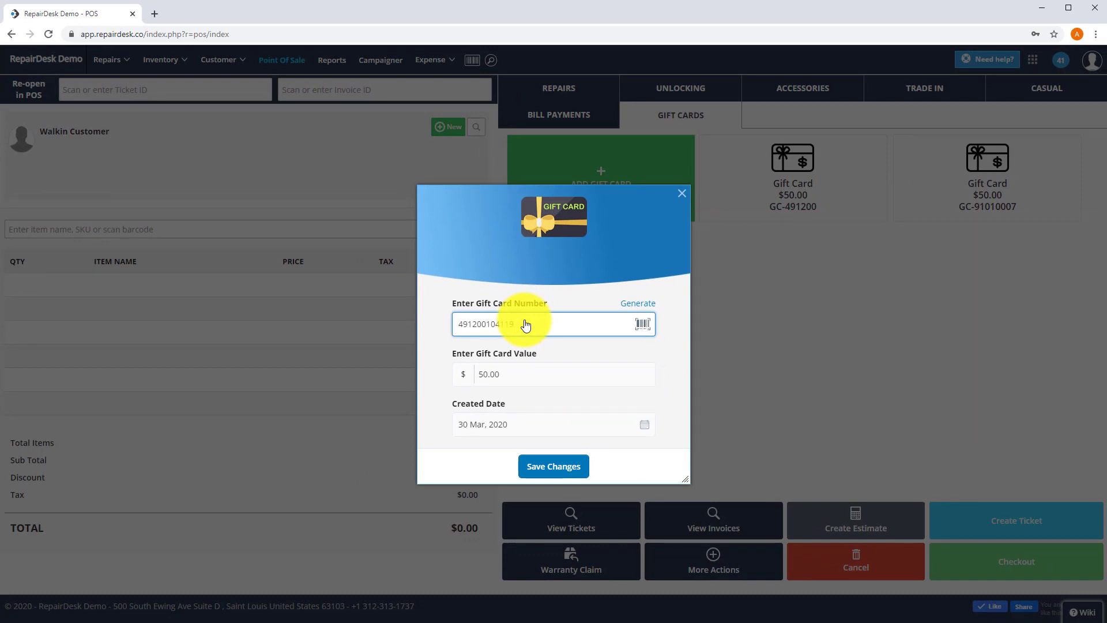
left_click(534, 466)
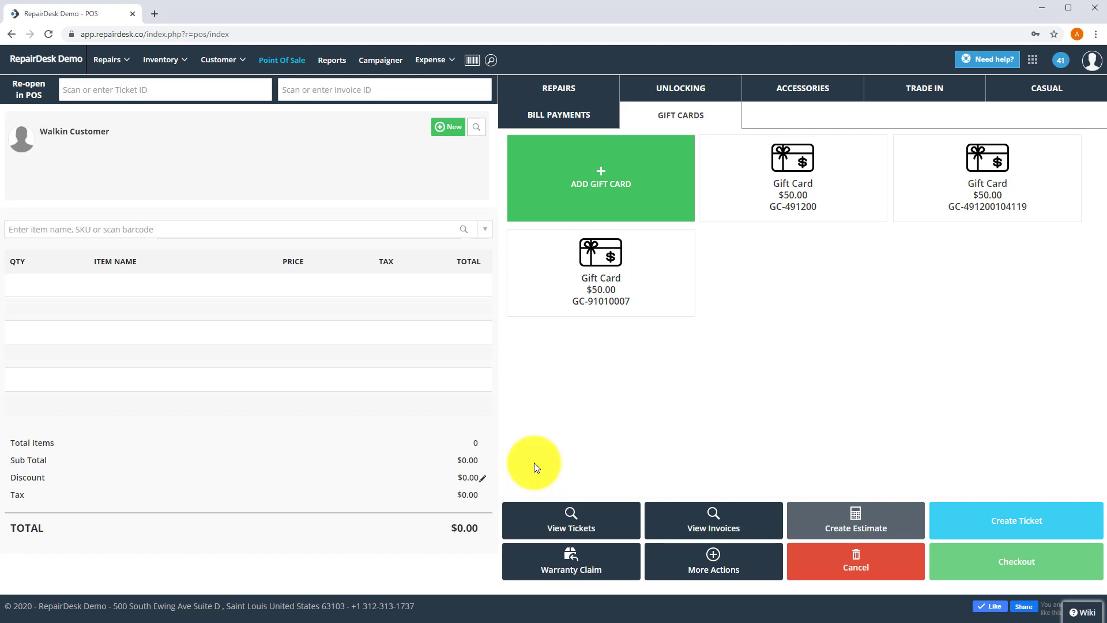
Step: Search for the customer by name and assign them to the sale
left_click(477, 126)
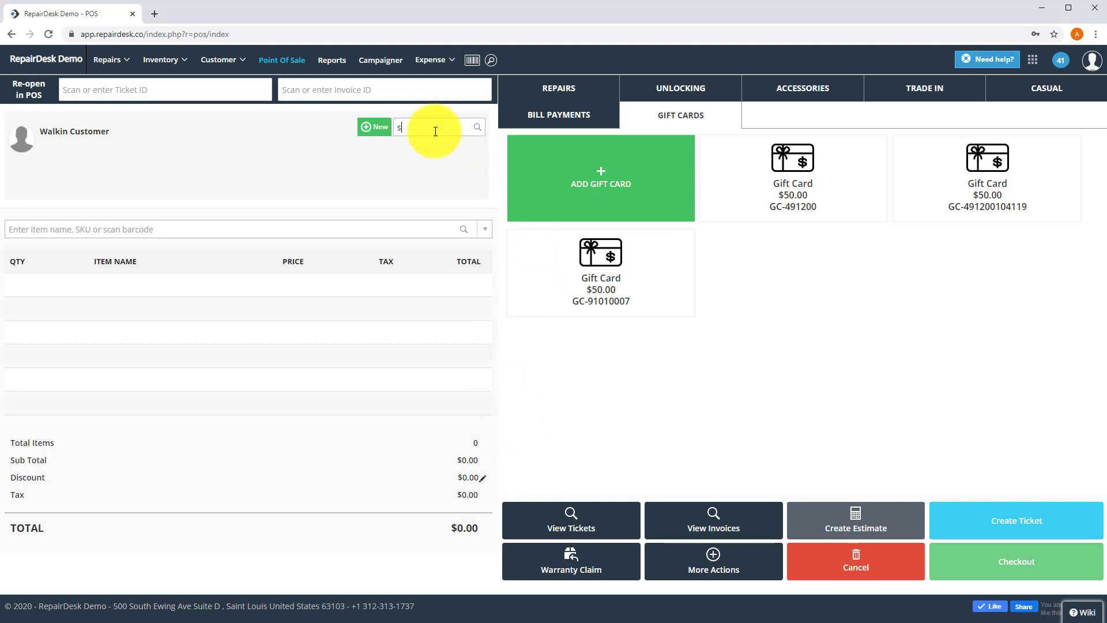
type("sha")
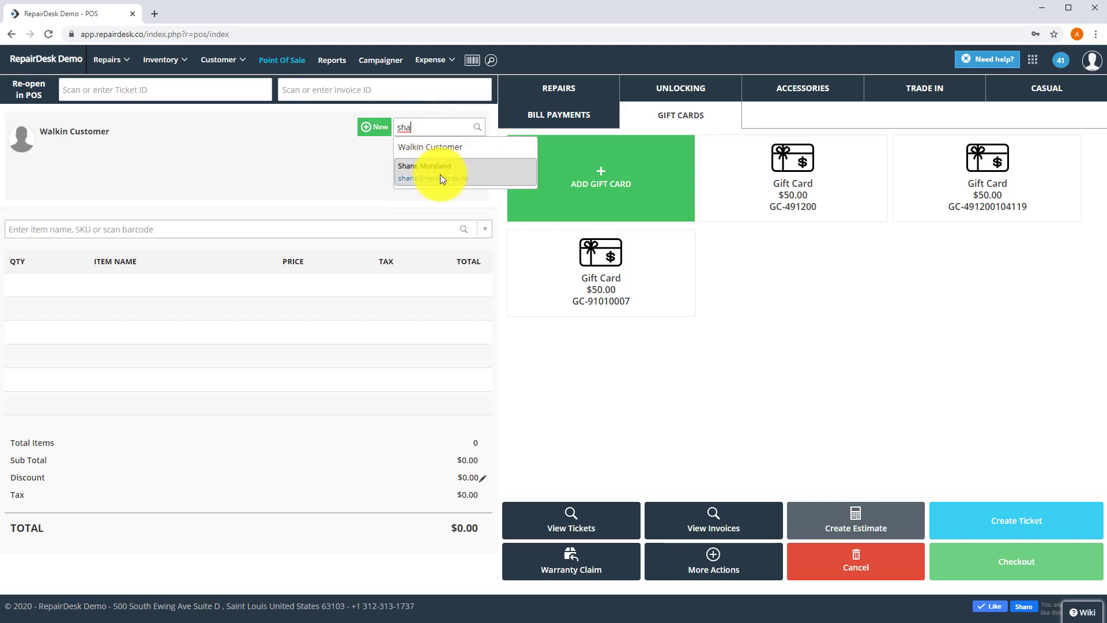
left_click(442, 180)
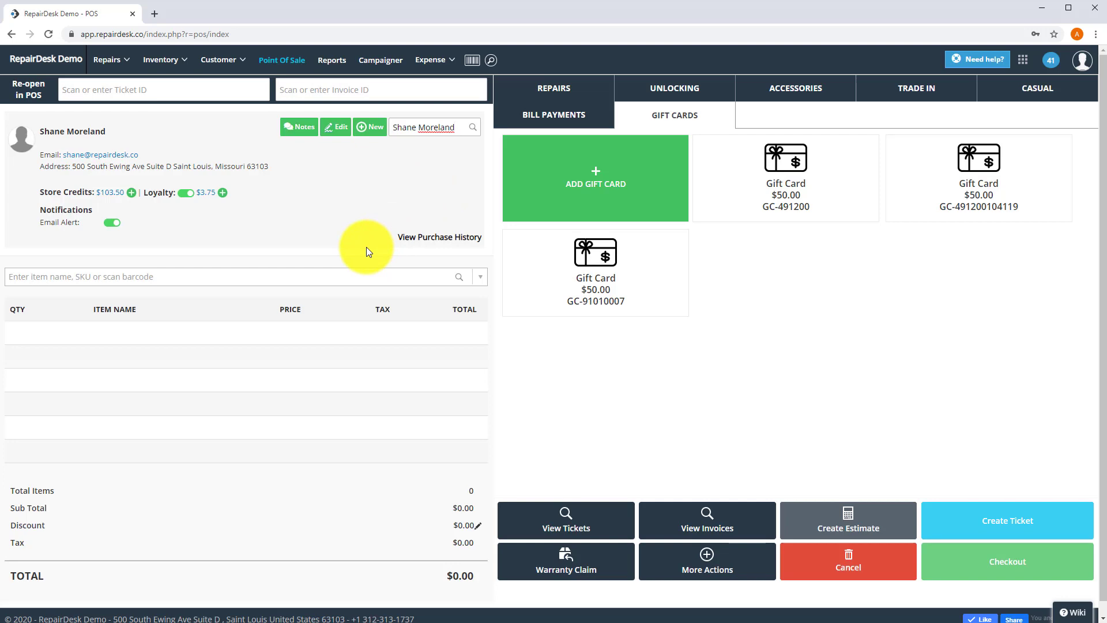
Step: Scan the gift card into the cart and pay the $50.00 in cash
left_click(94, 277)
key("Return")
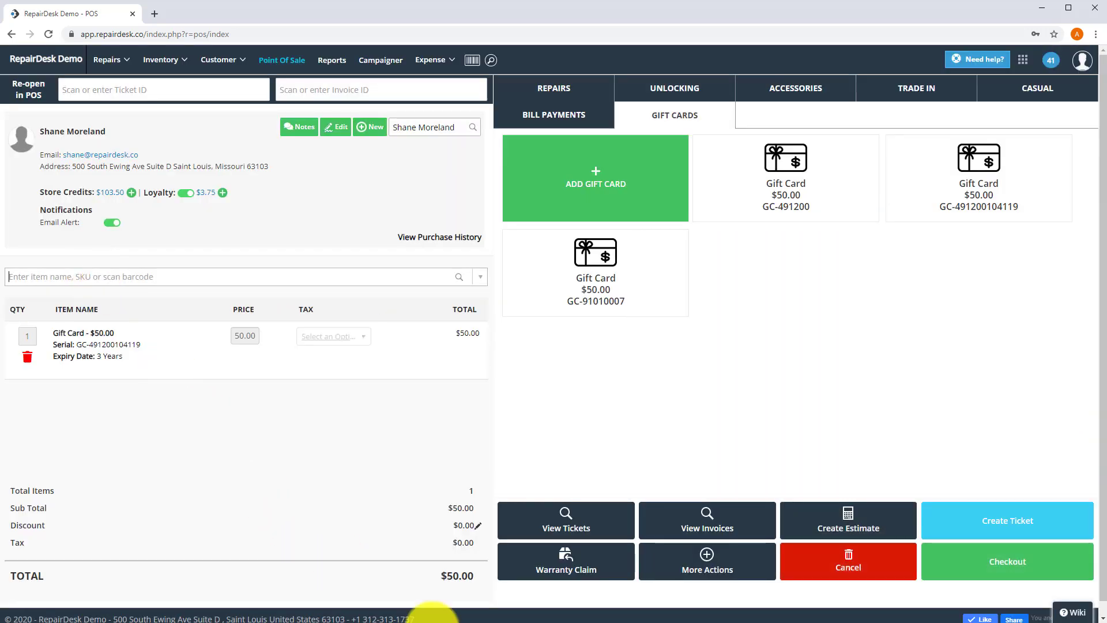
left_click(1005, 567)
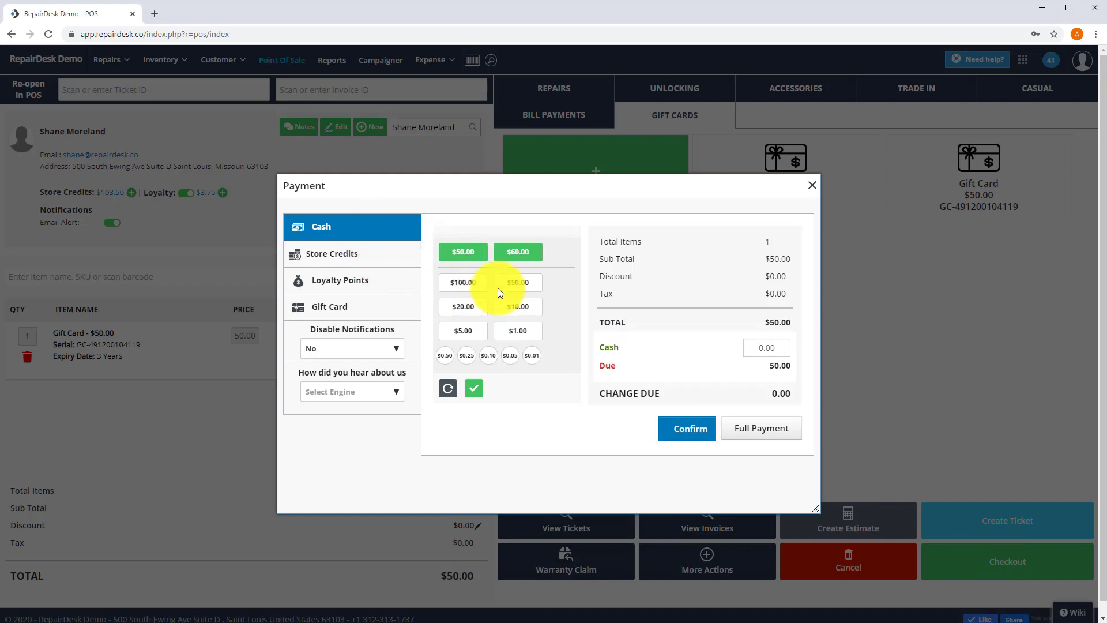
left_click(463, 252)
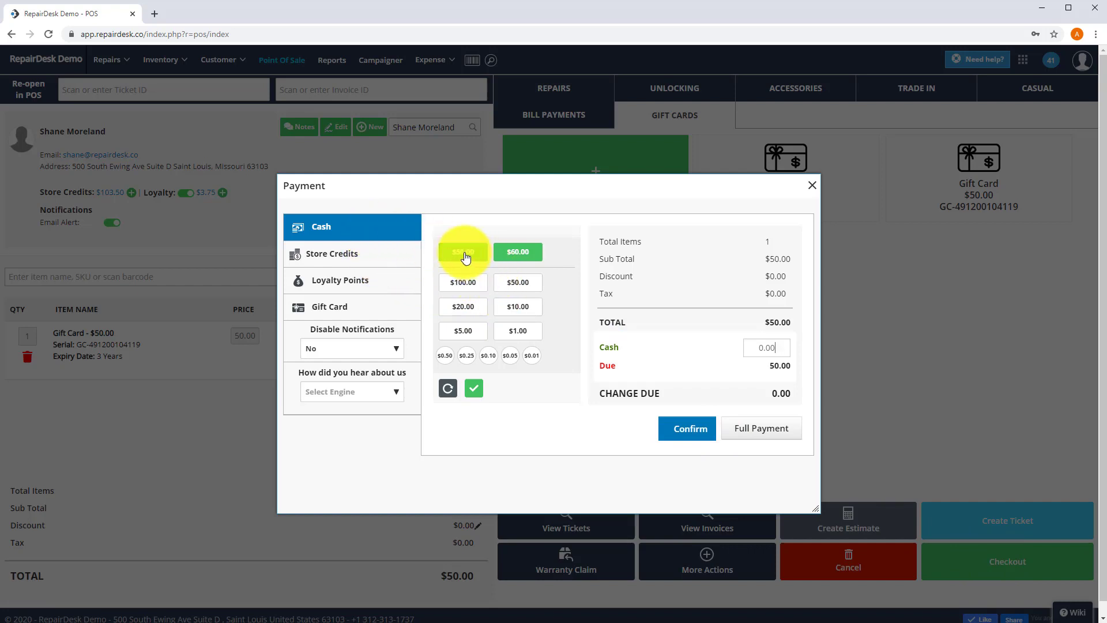
left_click(709, 429)
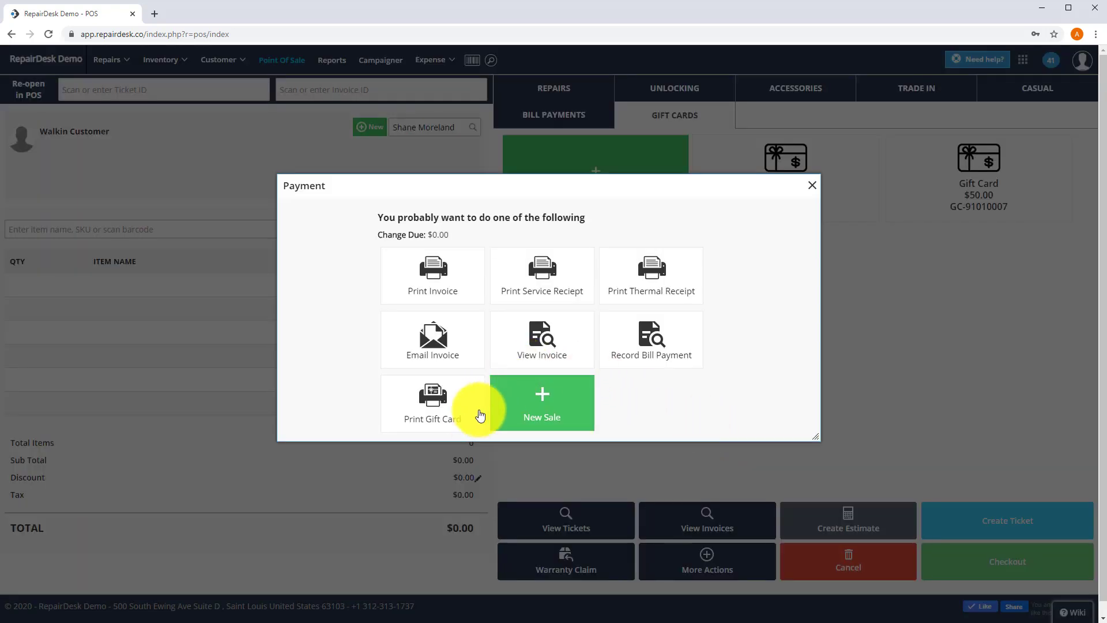
Step: Print the $50 gift card on the EPSON receipt printer and return to the POS tab
left_click(469, 416)
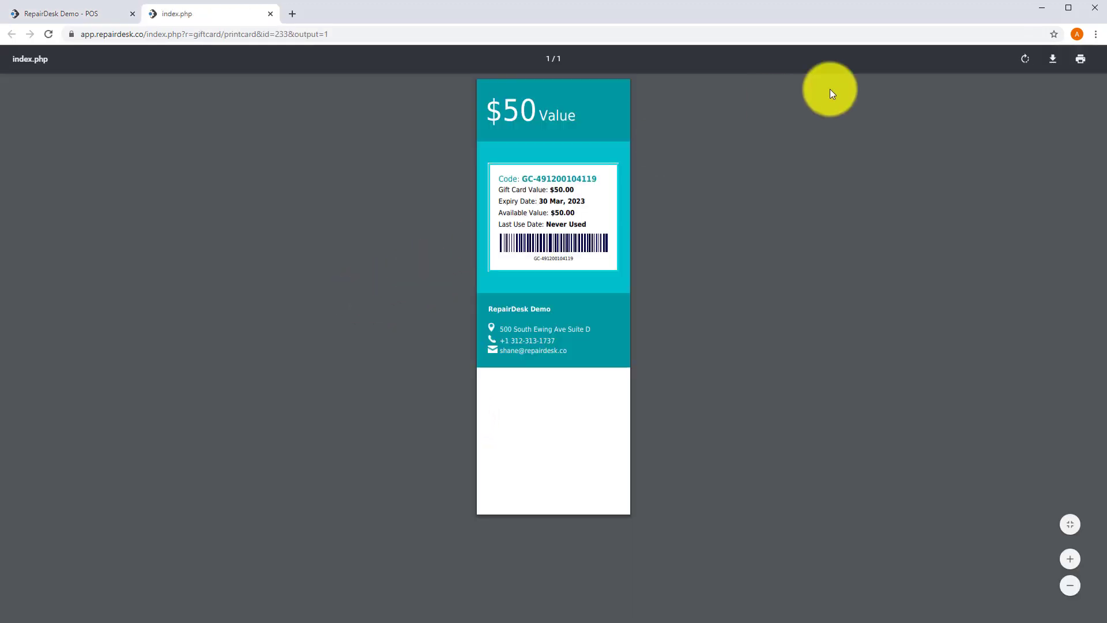
left_click(1080, 59)
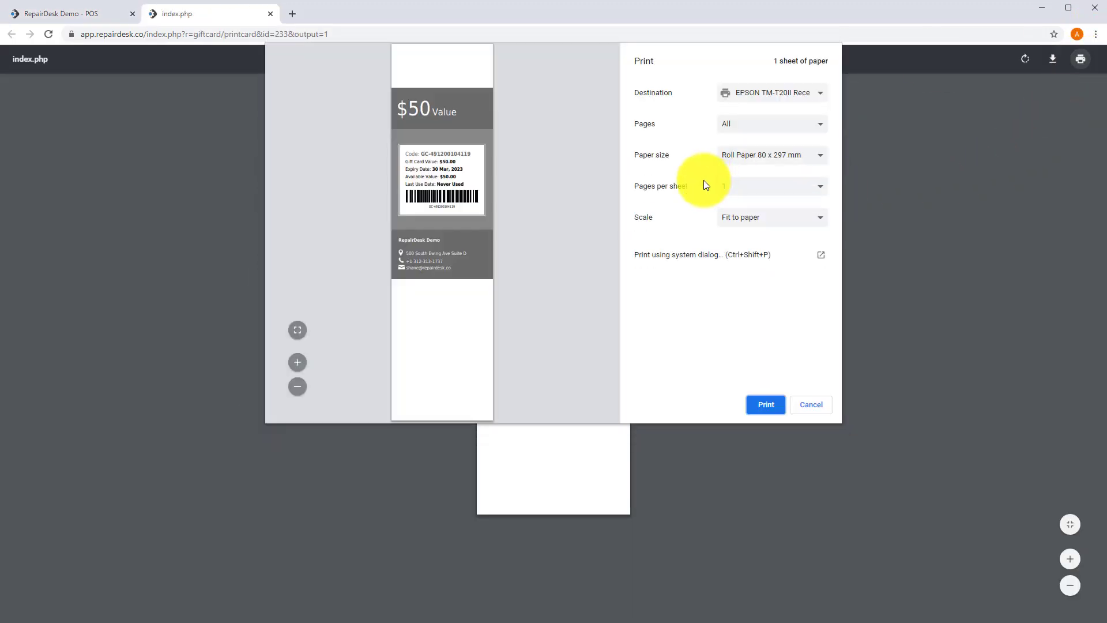
left_click(765, 405)
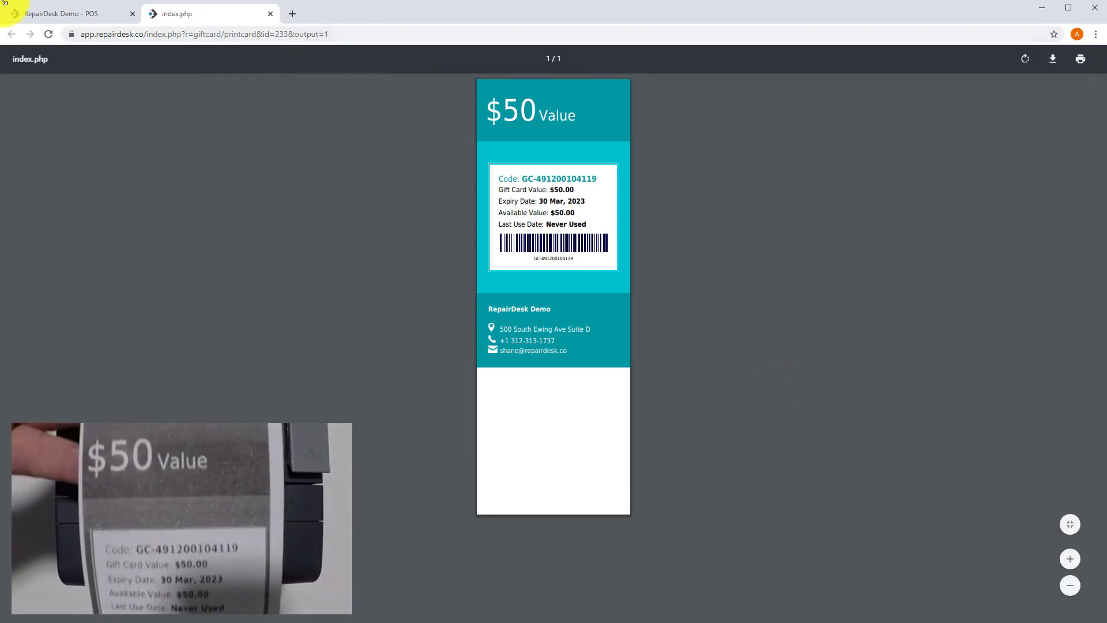
left_click(51, 12)
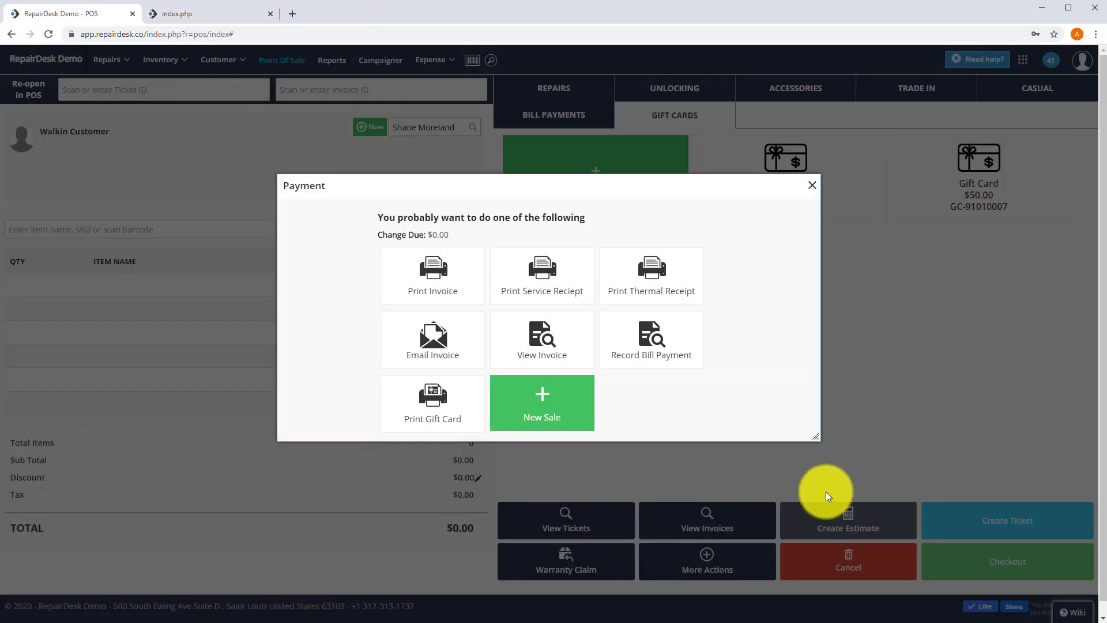
Step: Finish the previous sale and attach the returning customer to a new sale
left_click(812, 184)
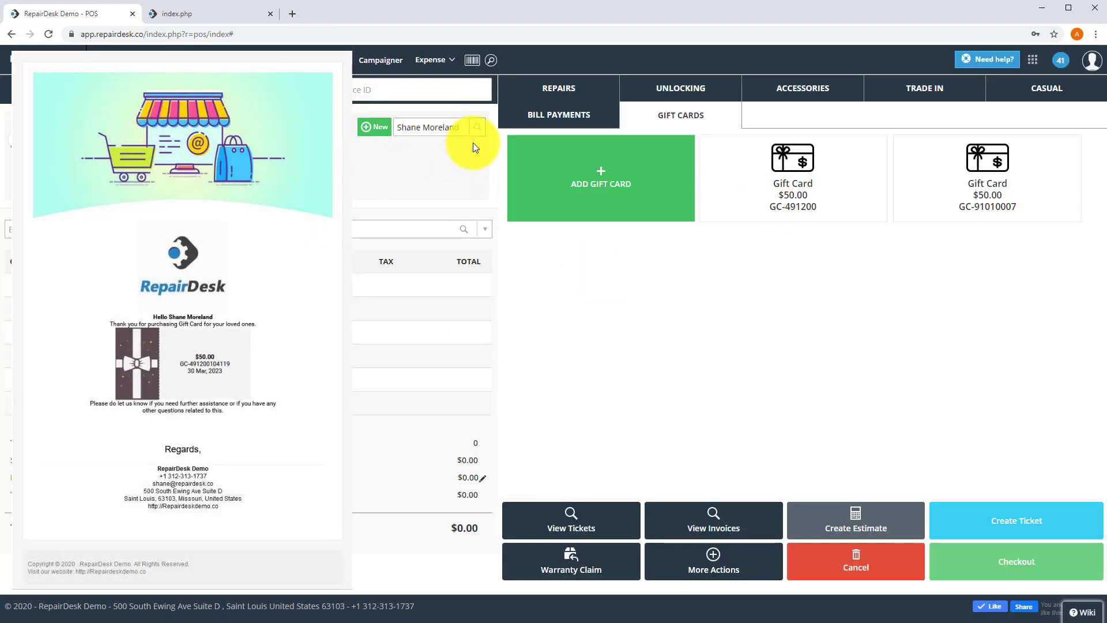
left_click(477, 127)
type("sh")
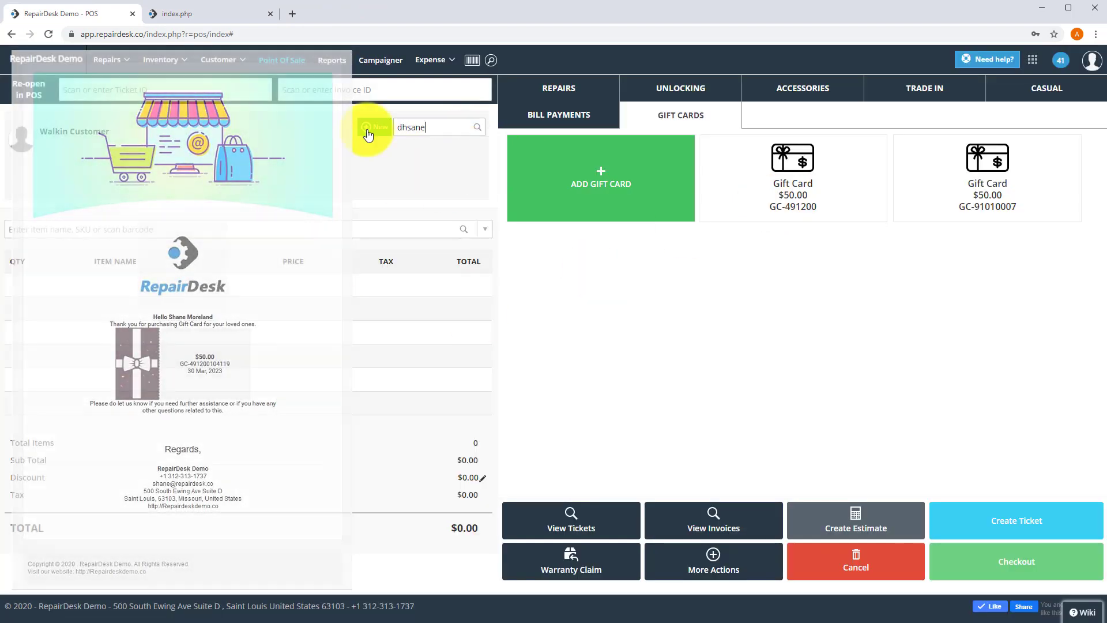
type("ane")
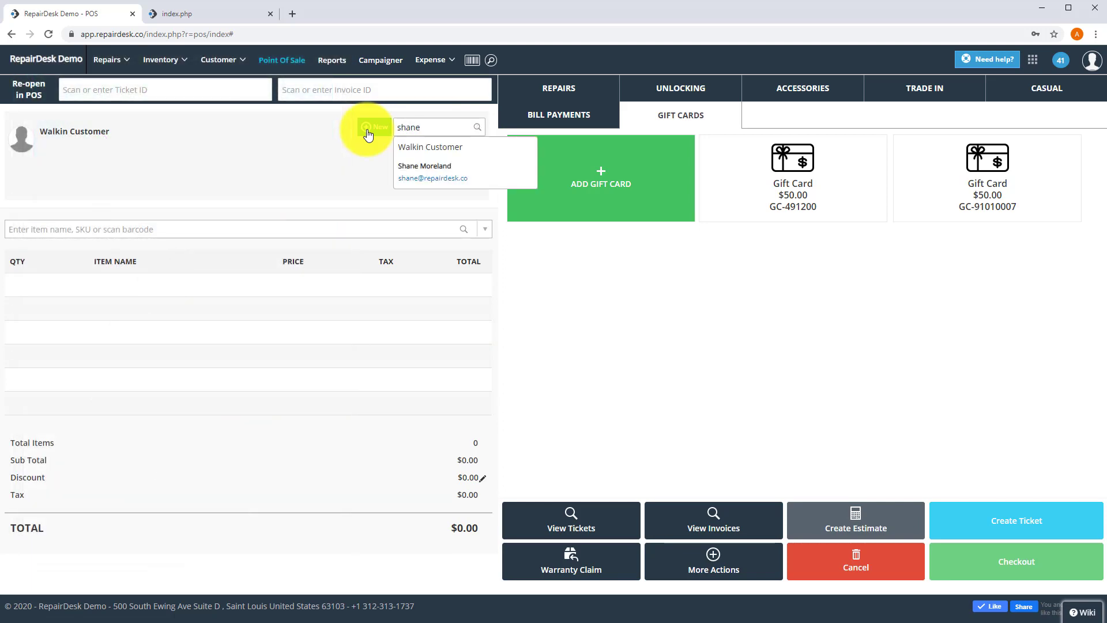
left_click(448, 178)
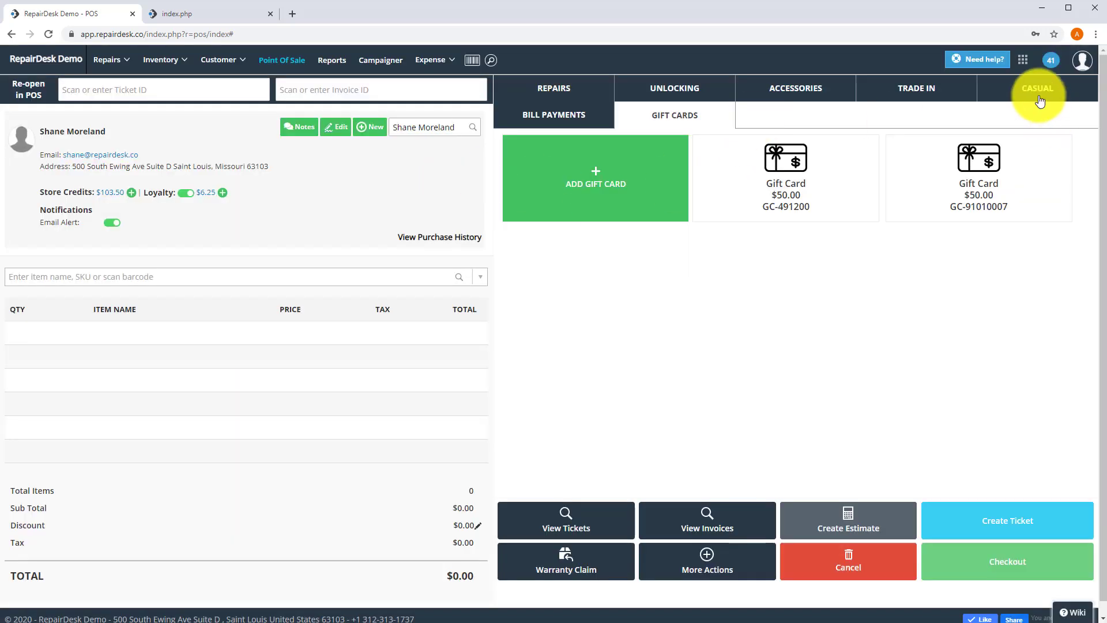
Step: Add a Check Up from the CASUAL items, priced at $50.00 and set Tax Exempt
left_click(1038, 96)
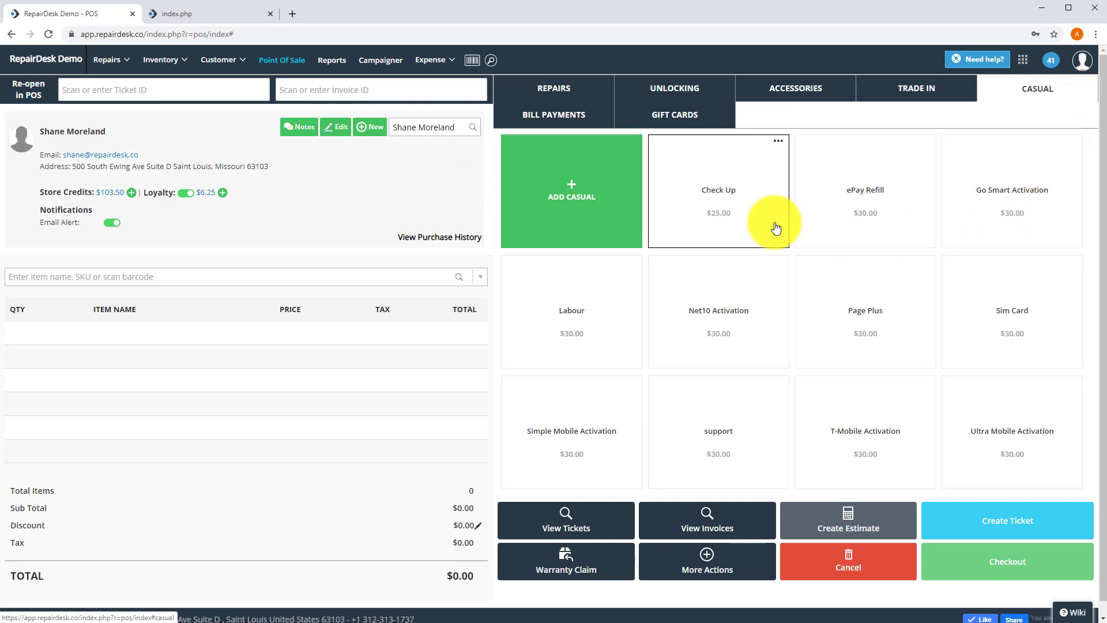
left_click(774, 225)
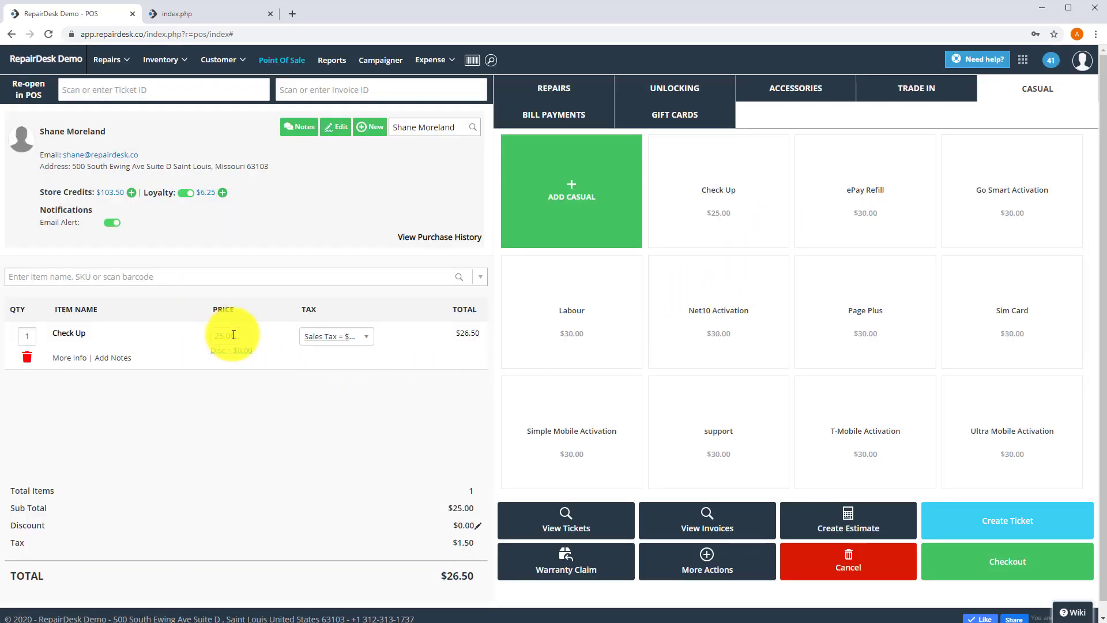
left_click_drag(231, 336, 162, 331)
key("BackSpace")
key("BackSpace")
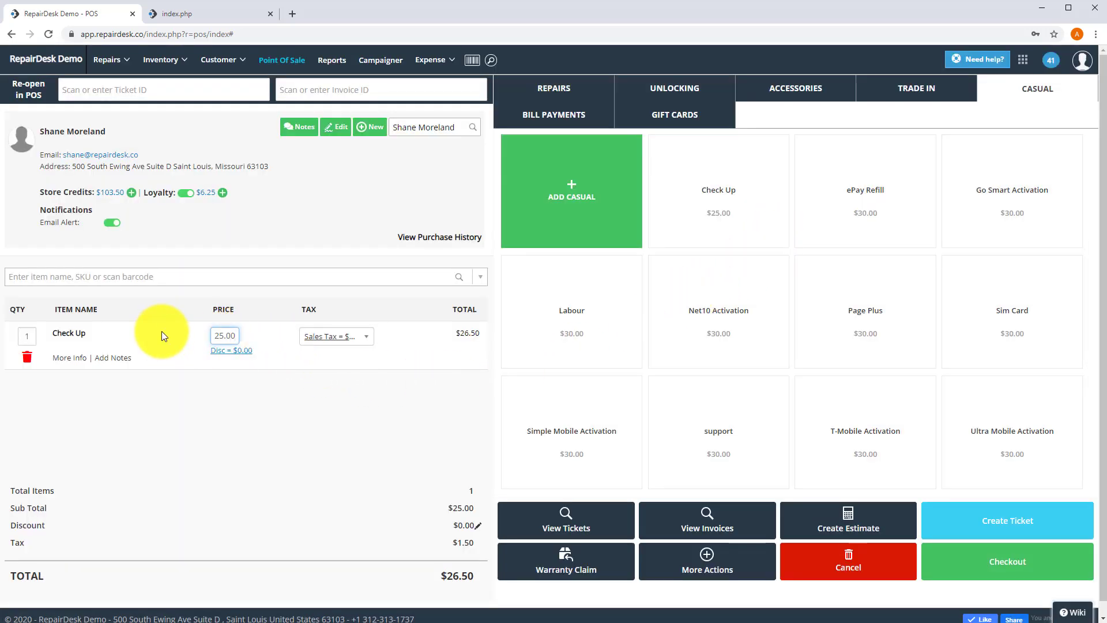
type("50.00")
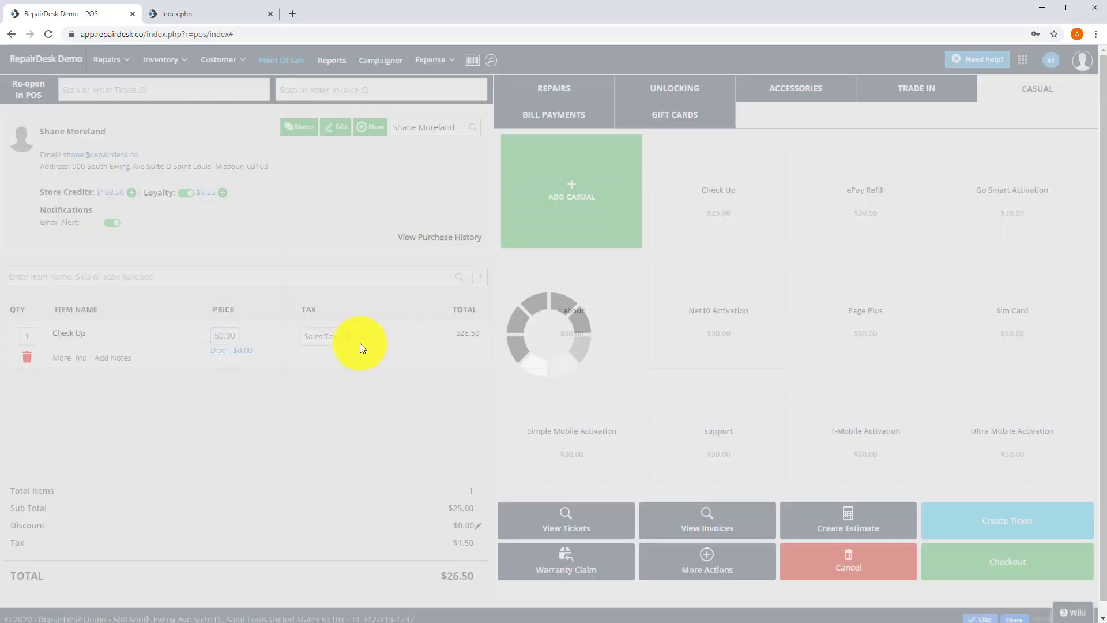
left_click(359, 338)
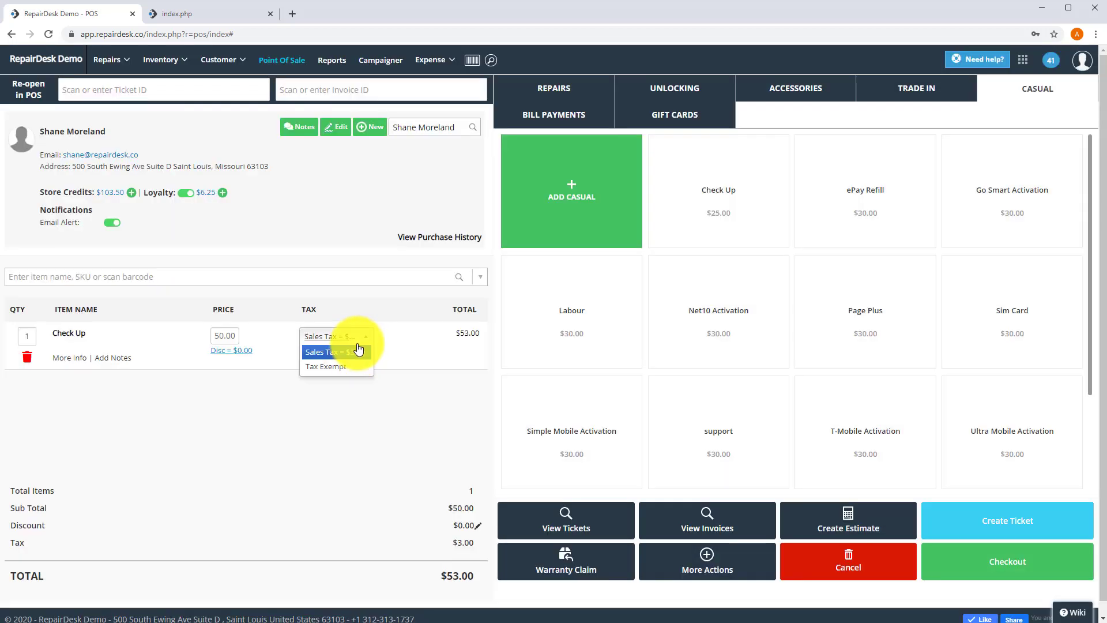
left_click(353, 354)
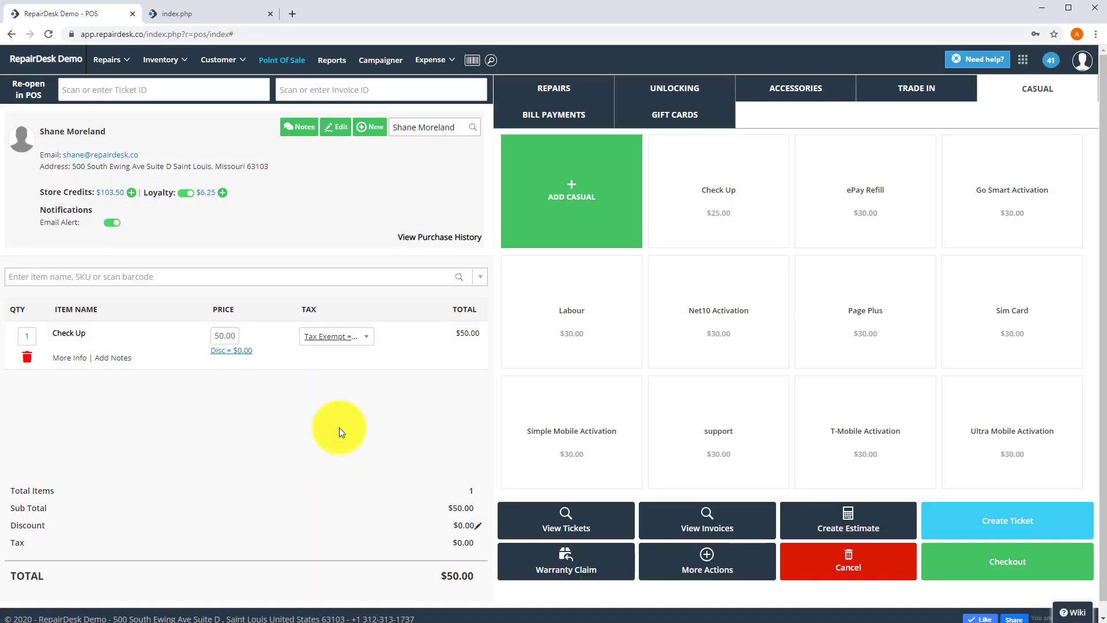
Step: Pay the $50.00 sale with the gift card after checking its balance, declining the browser password prompt
left_click(993, 568)
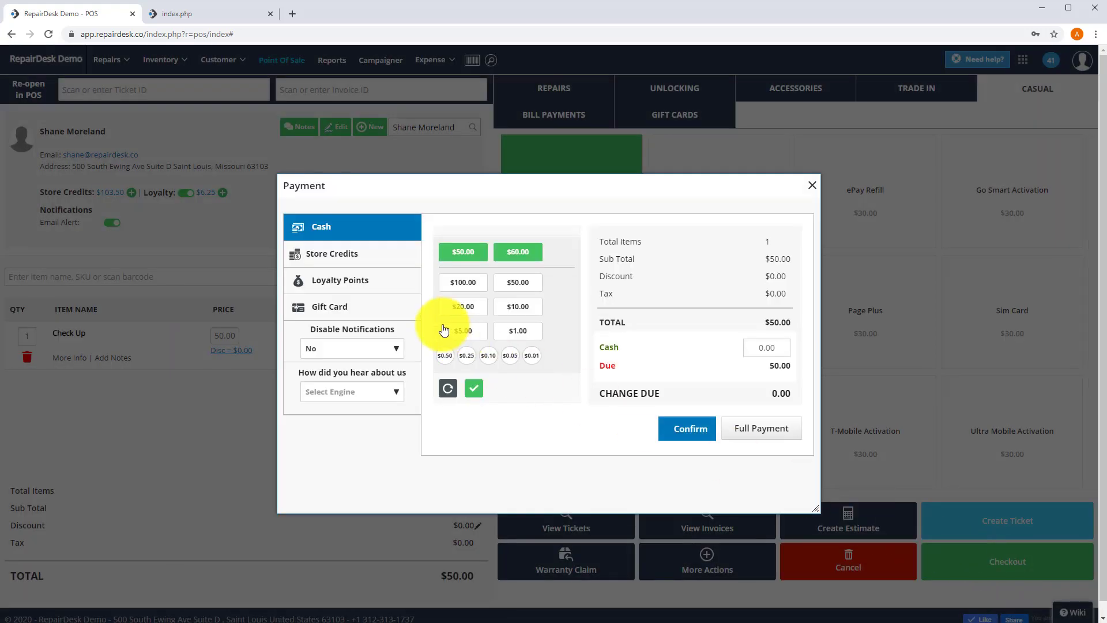
left_click(375, 310)
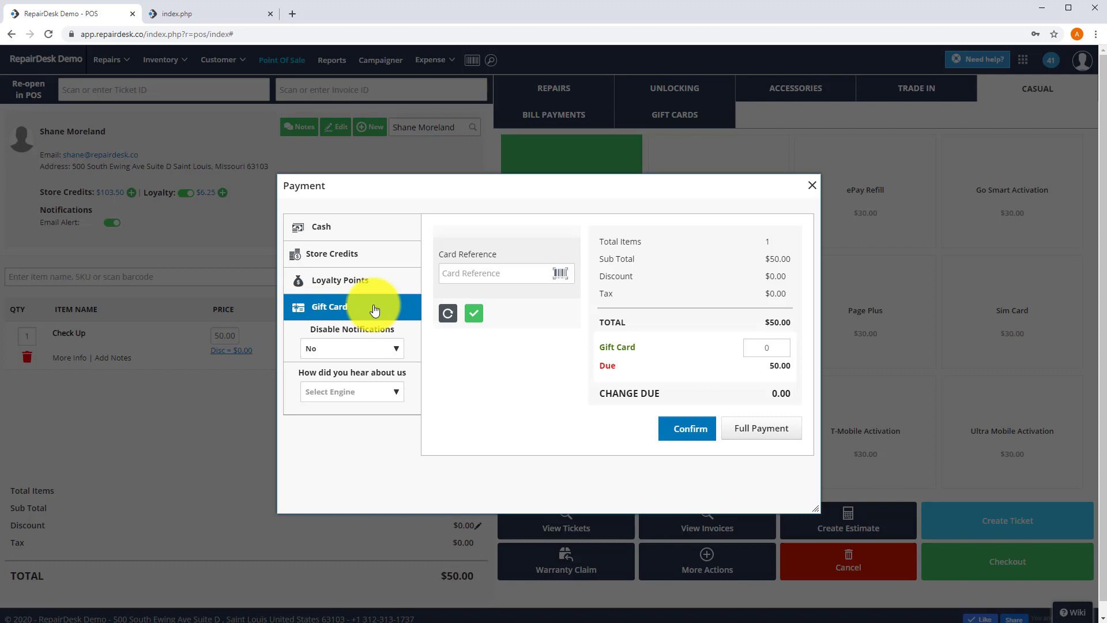
left_click(449, 273)
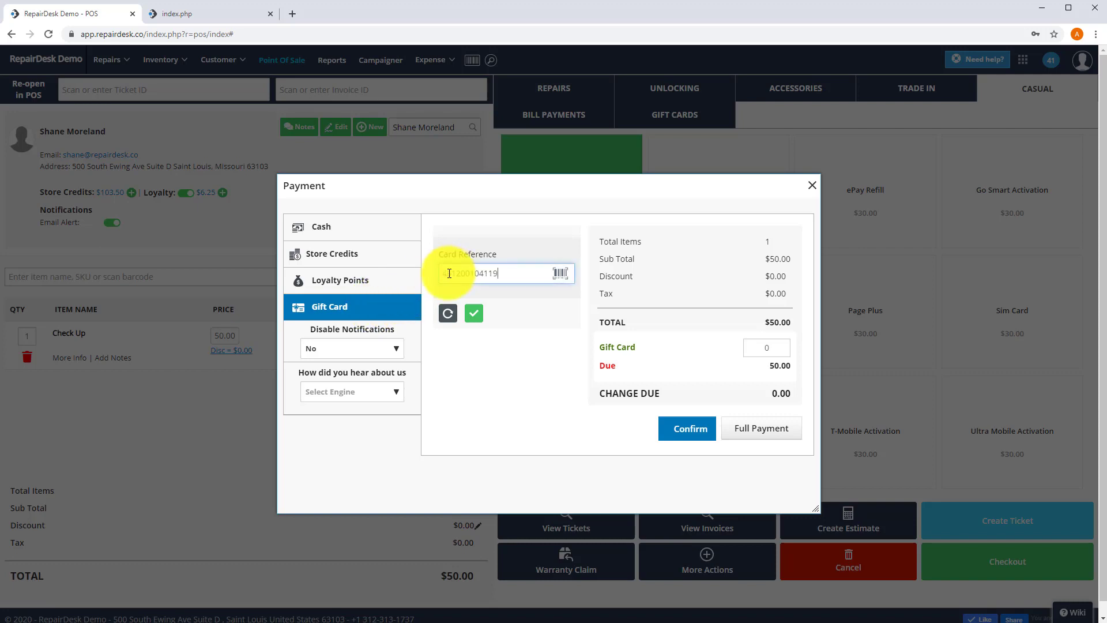
left_click(471, 316)
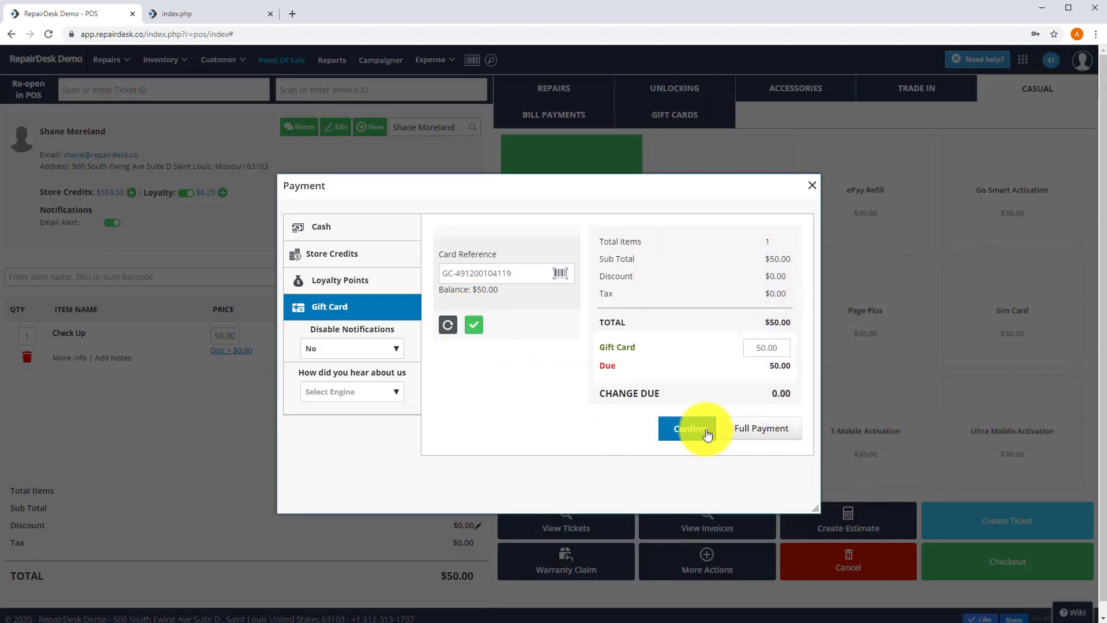
left_click(707, 432)
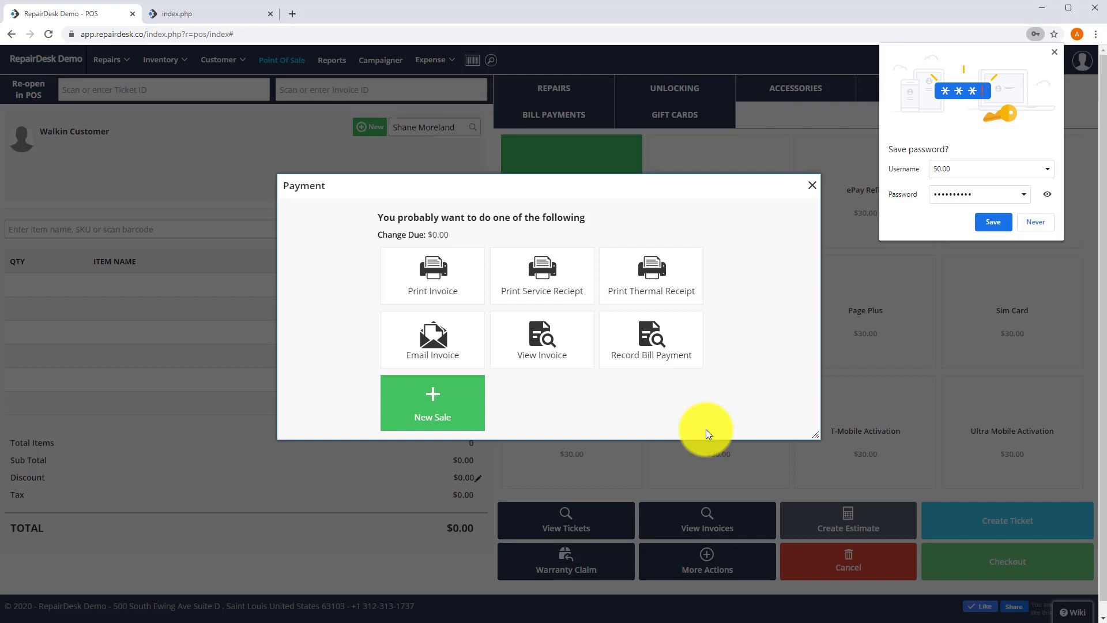
left_click(1038, 222)
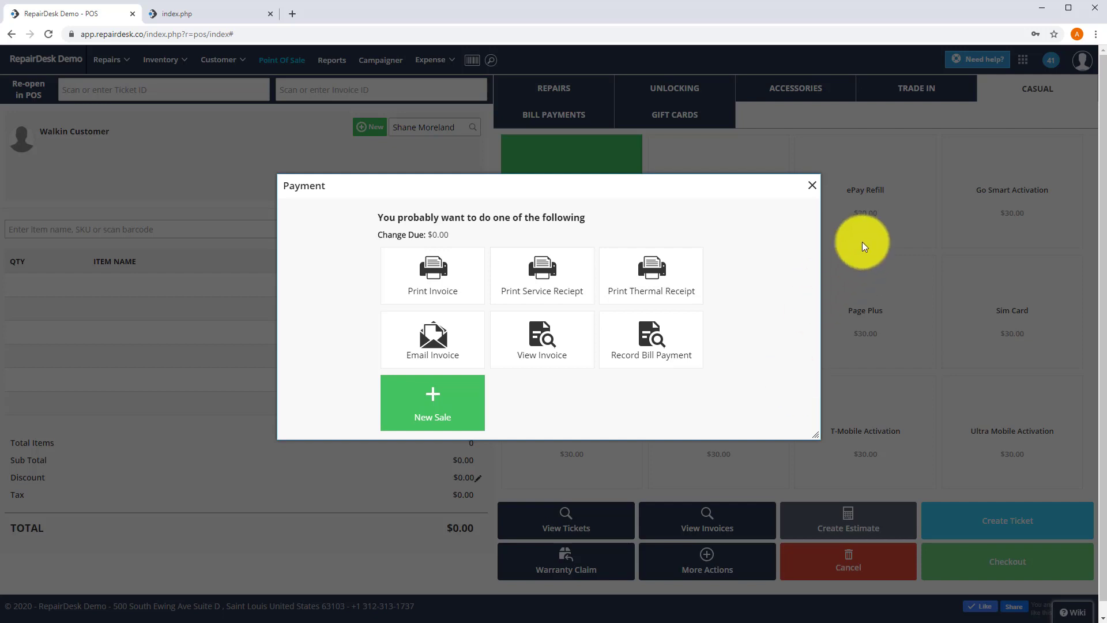
Step: Close the payment summary and search the card number in Gift Card Inquiry, showing $0.00 available
left_click(812, 185)
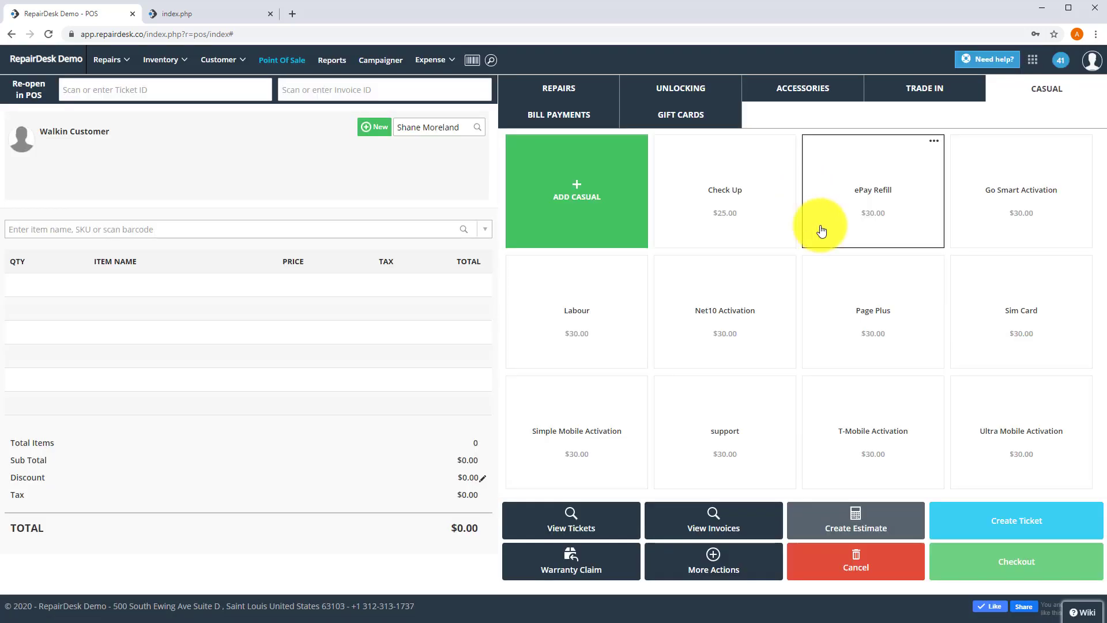
left_click(738, 564)
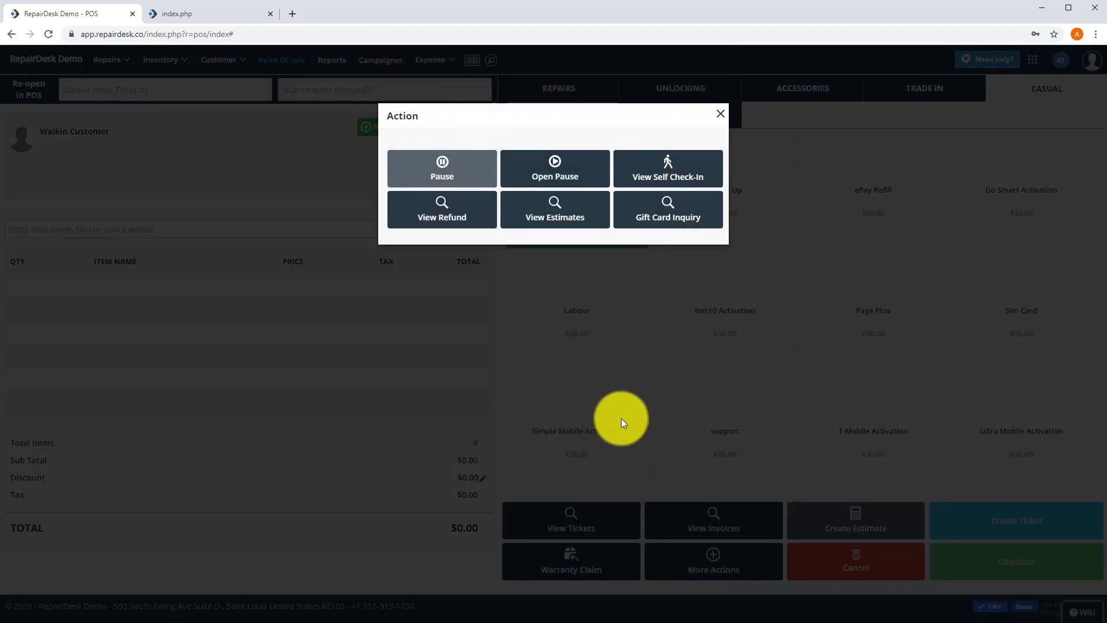
left_click(667, 212)
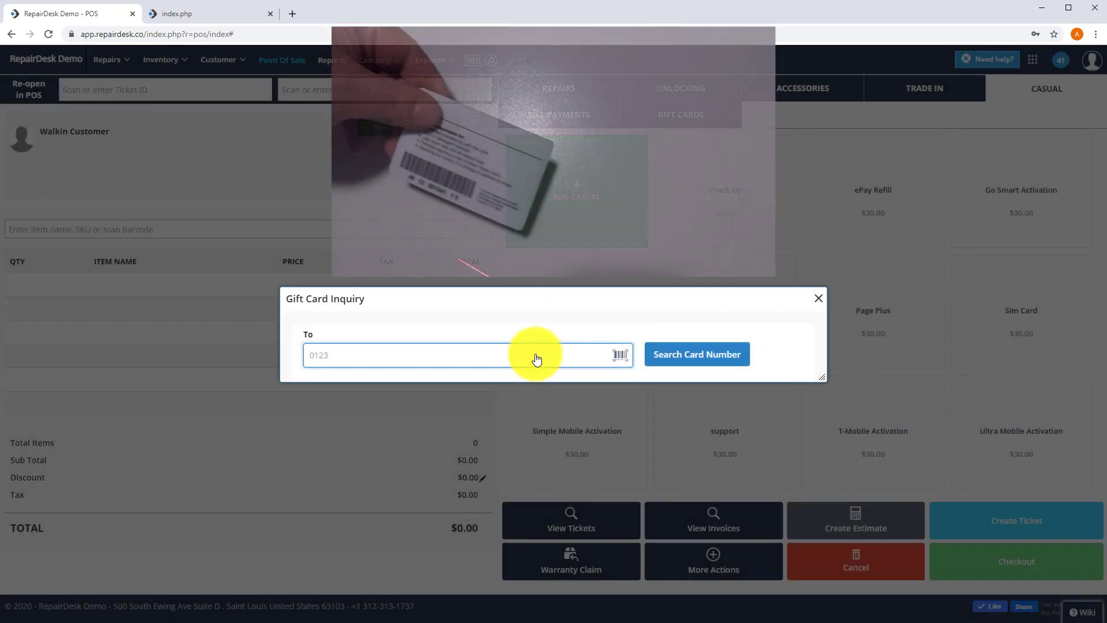
key("Return")
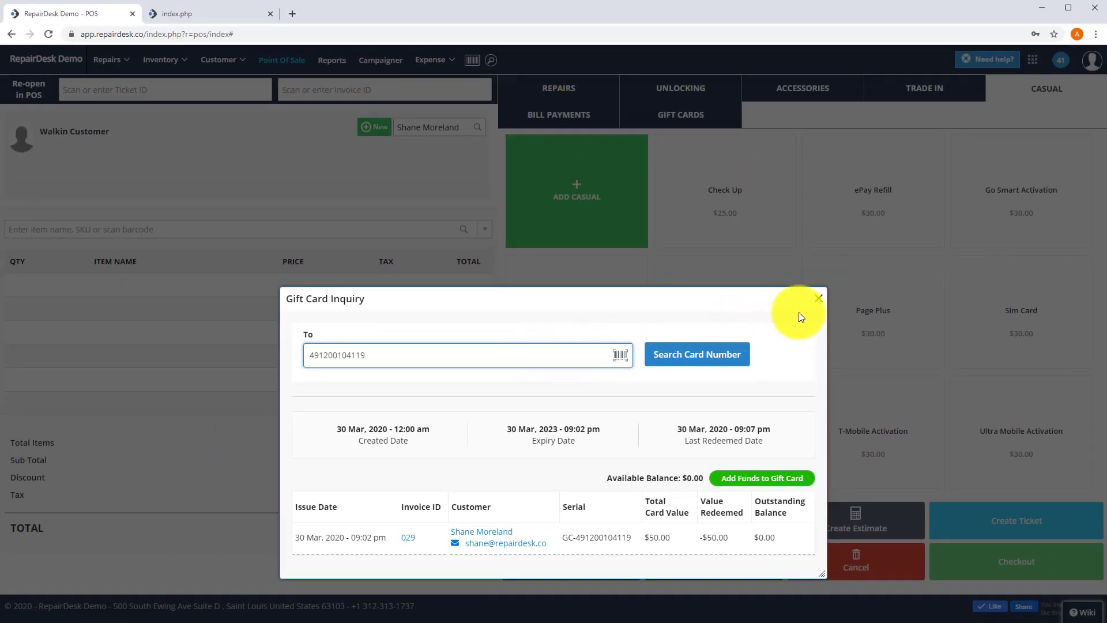
Step: Close the inquiry and open the Gift Cards Report under Sales Reports
left_click(818, 298)
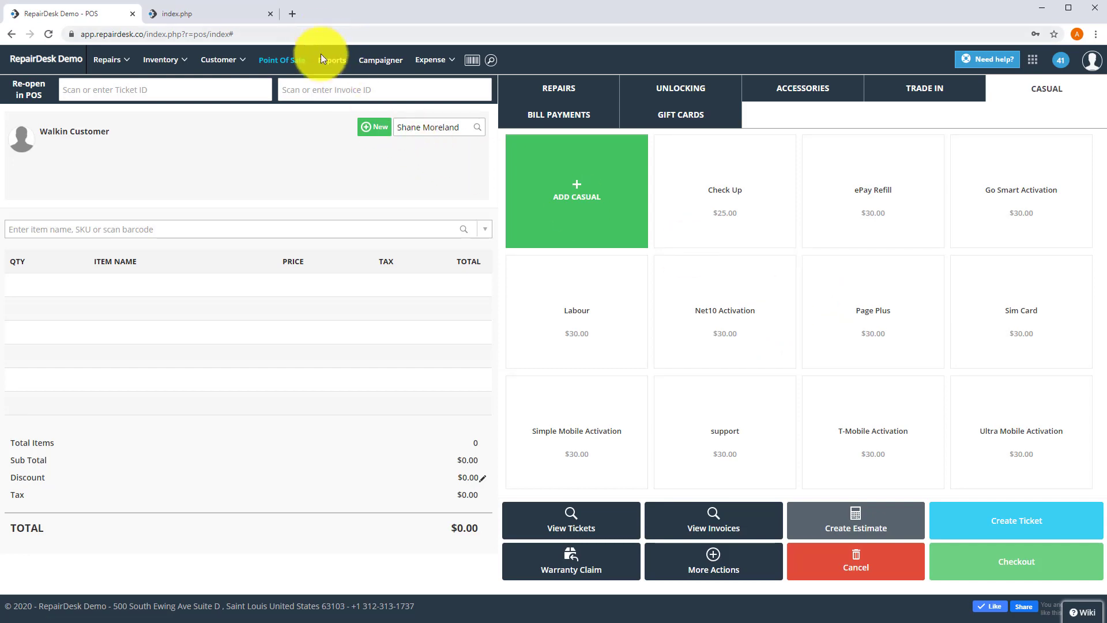
left_click(328, 67)
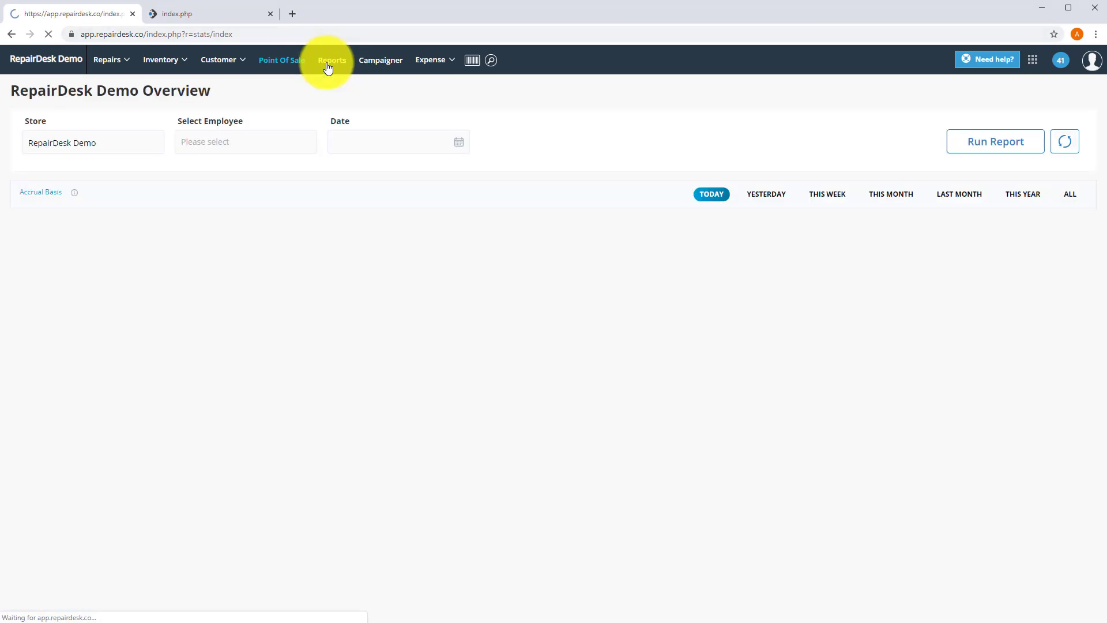
scroll(375, 269, "down", 4)
scroll(378, 294, "down", 10)
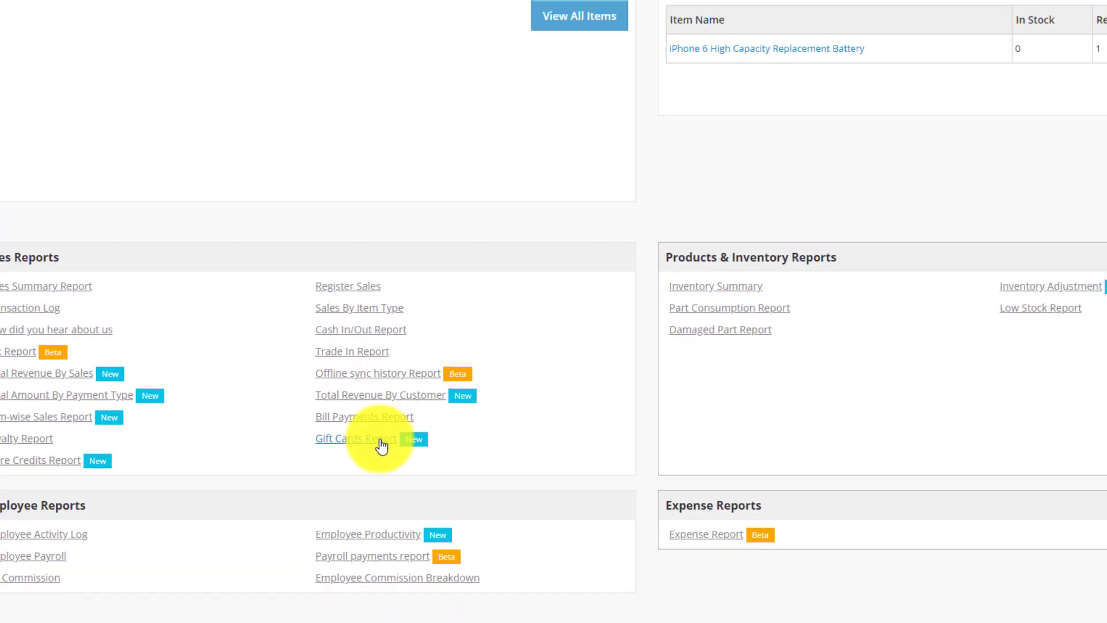
left_click(381, 444)
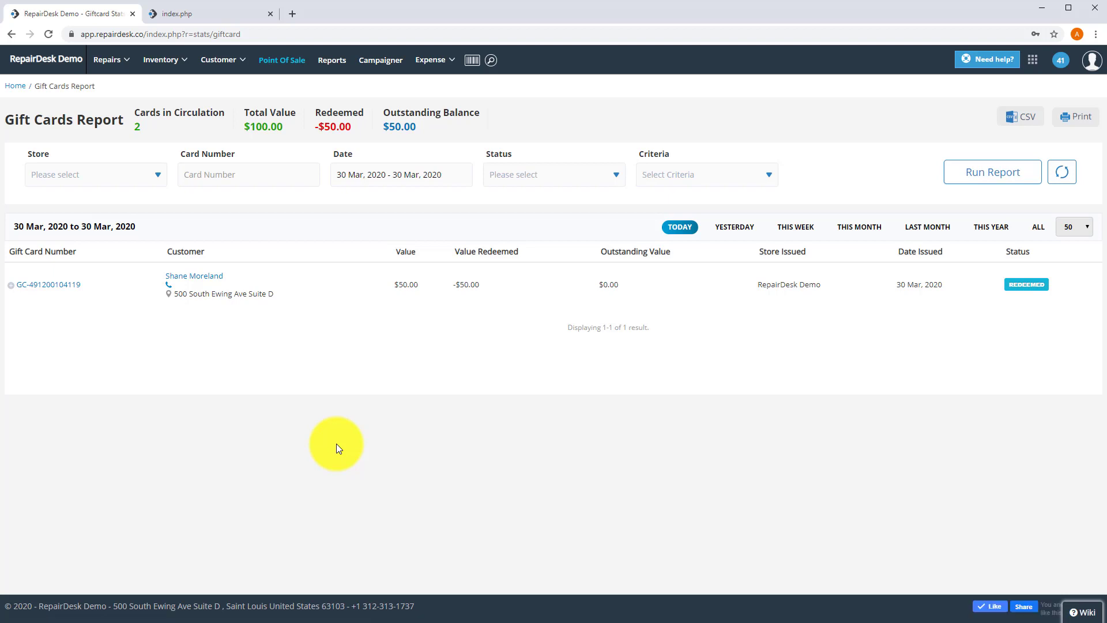
Step: Go back to Point Of Sale and cancel the Start Shift prompt
left_click(280, 60)
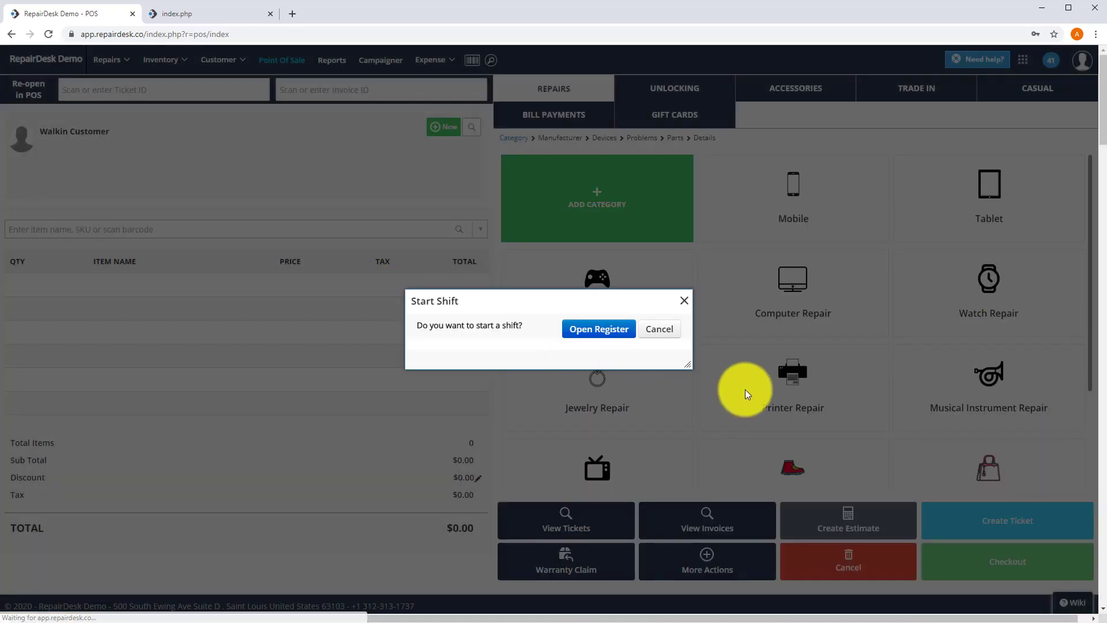
left_click(654, 329)
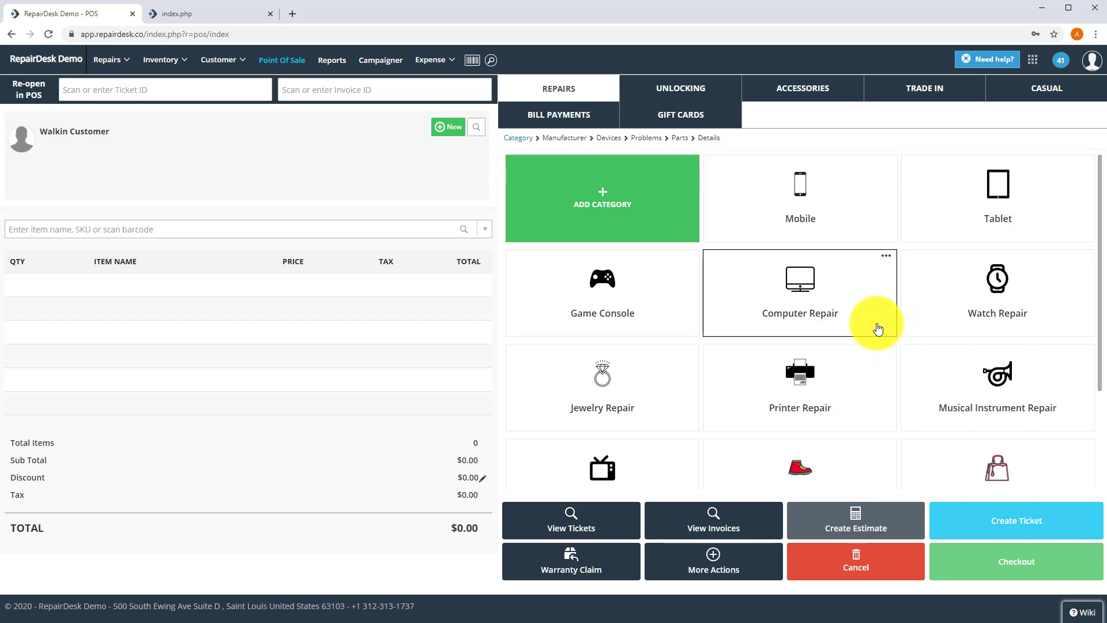